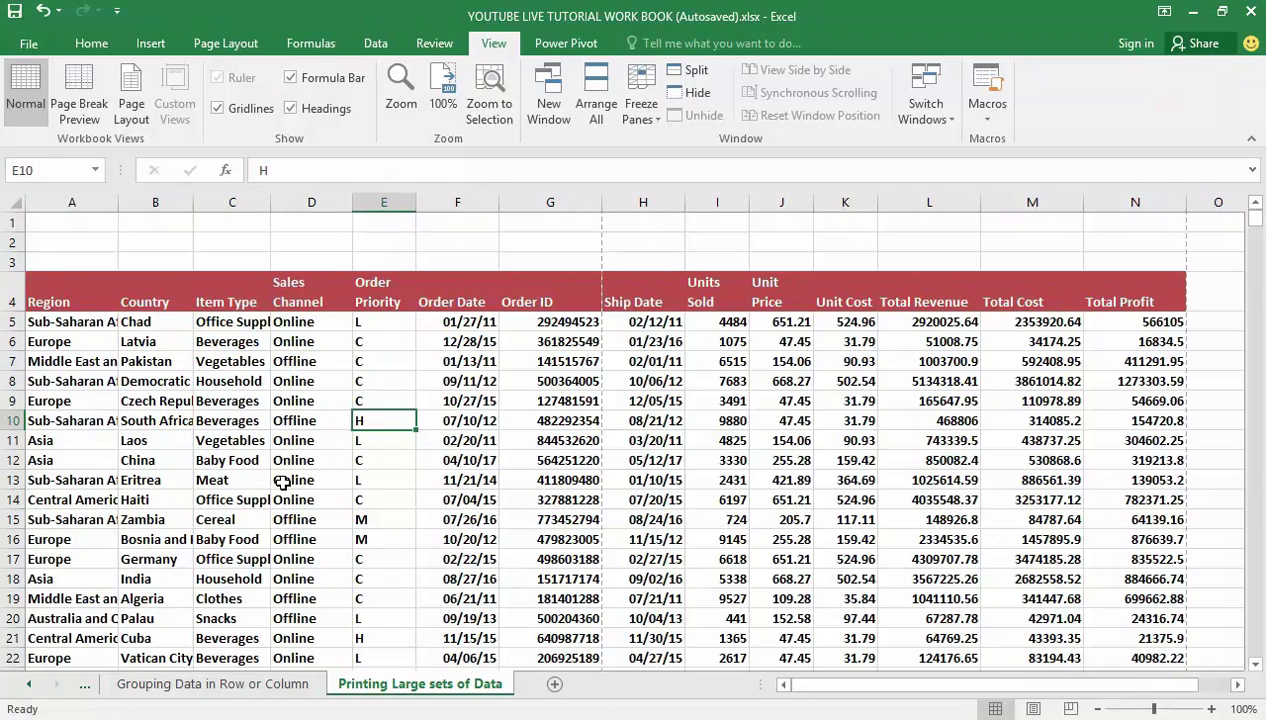
Compare pages 1 and 2 of the sheet in the print preview, checking for column headers, and return to the worksheet
click(16, 47)
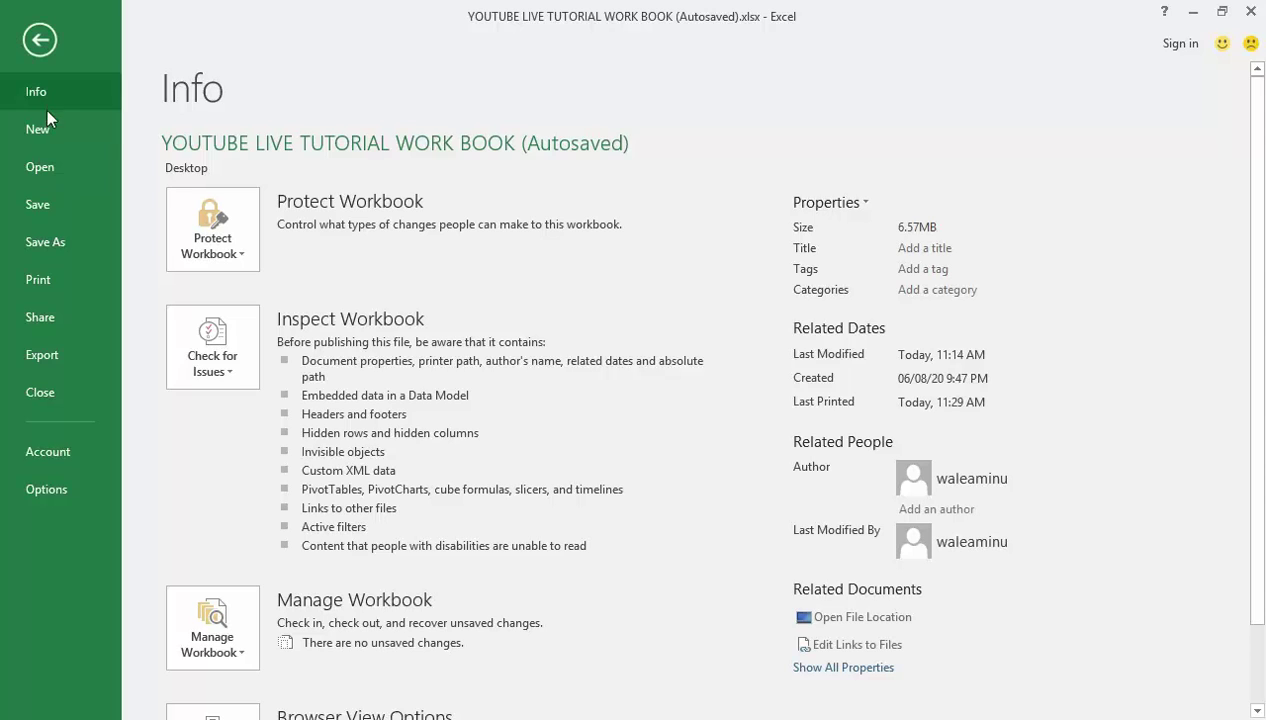
click(40, 285)
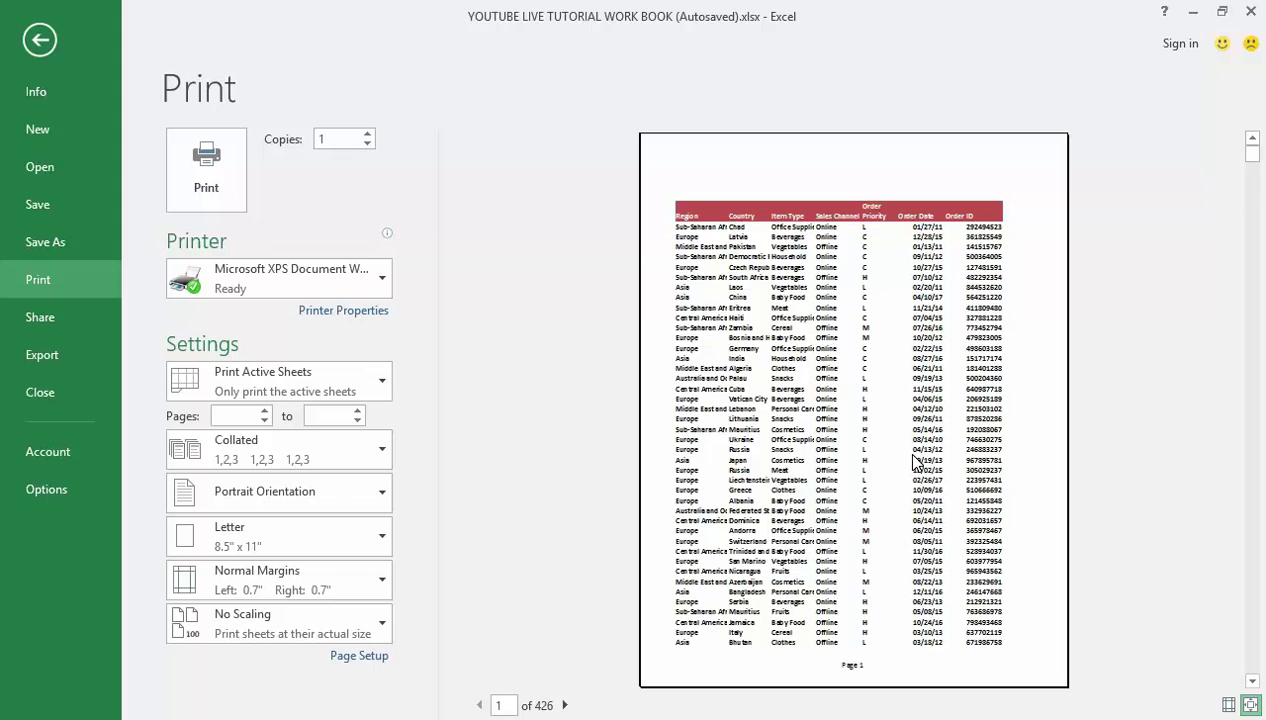
click(564, 705)
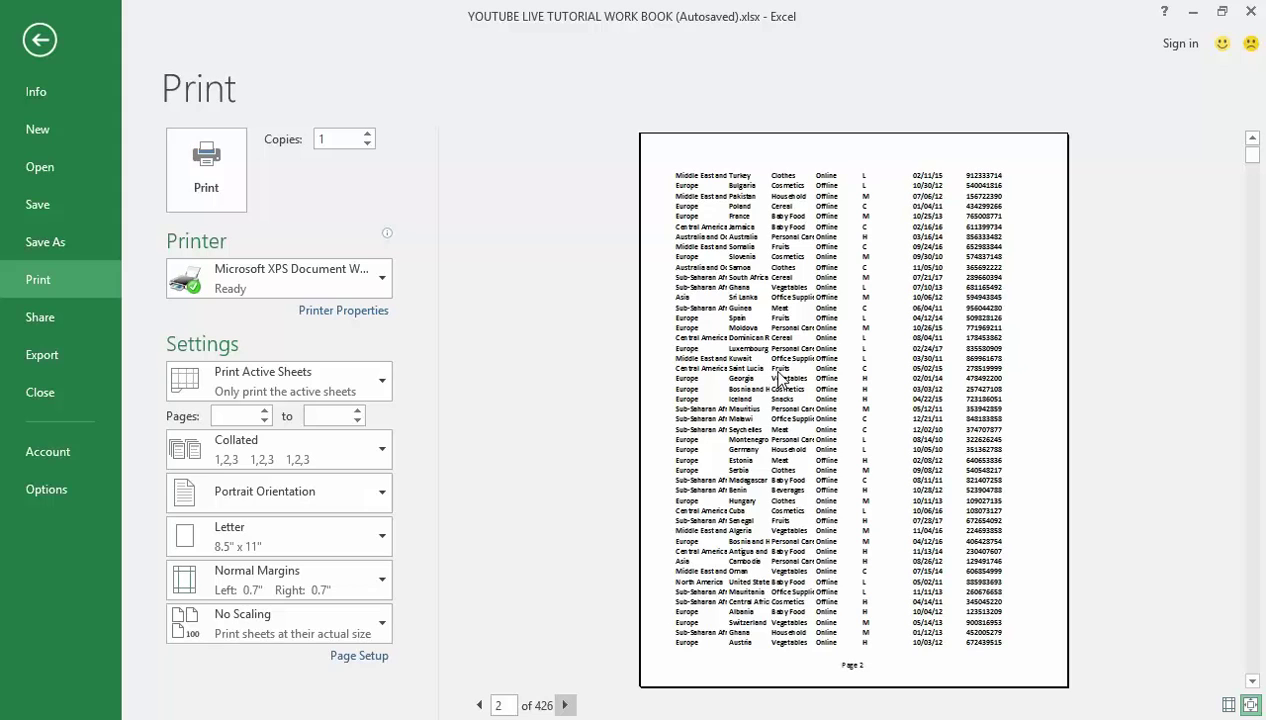
click(481, 705)
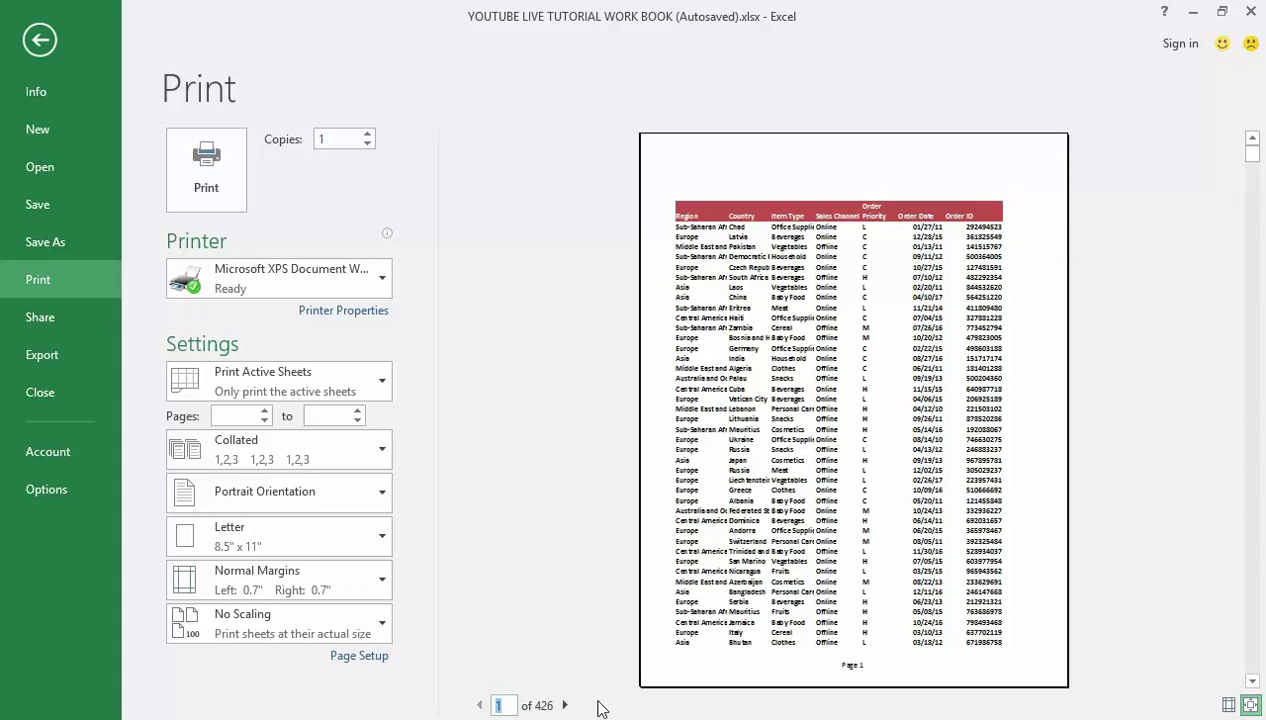
click(564, 705)
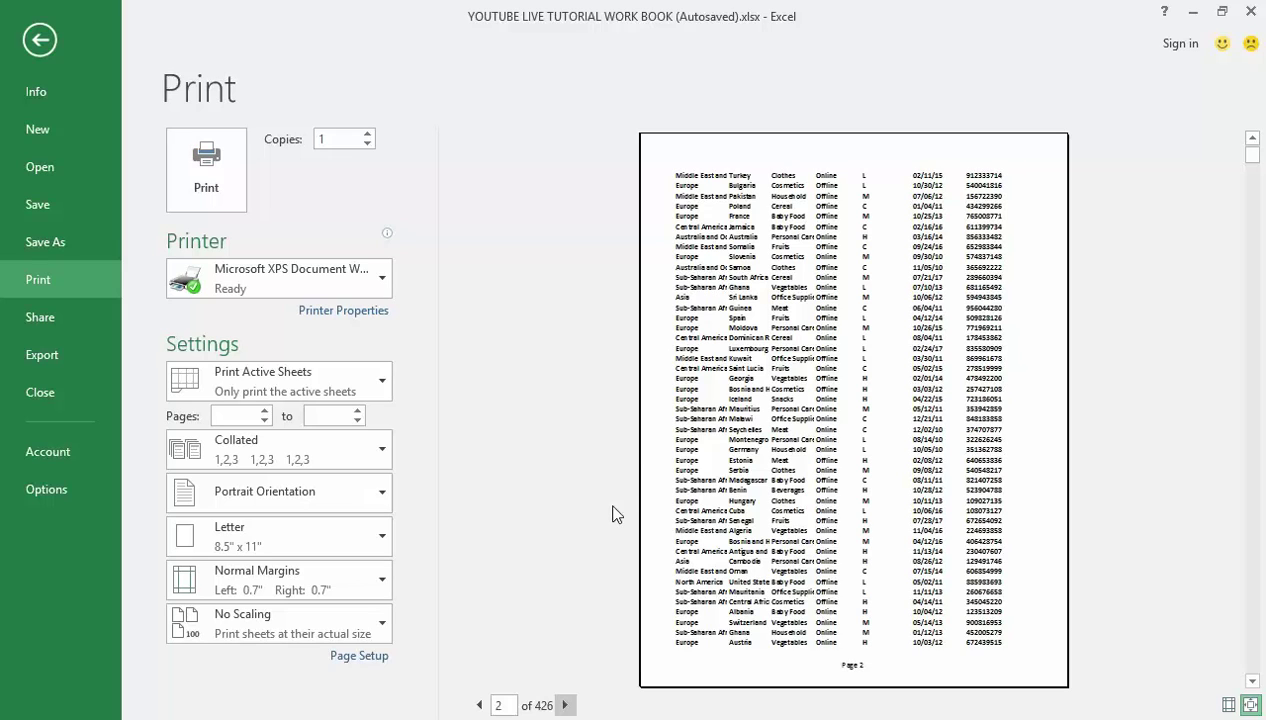
click(482, 705)
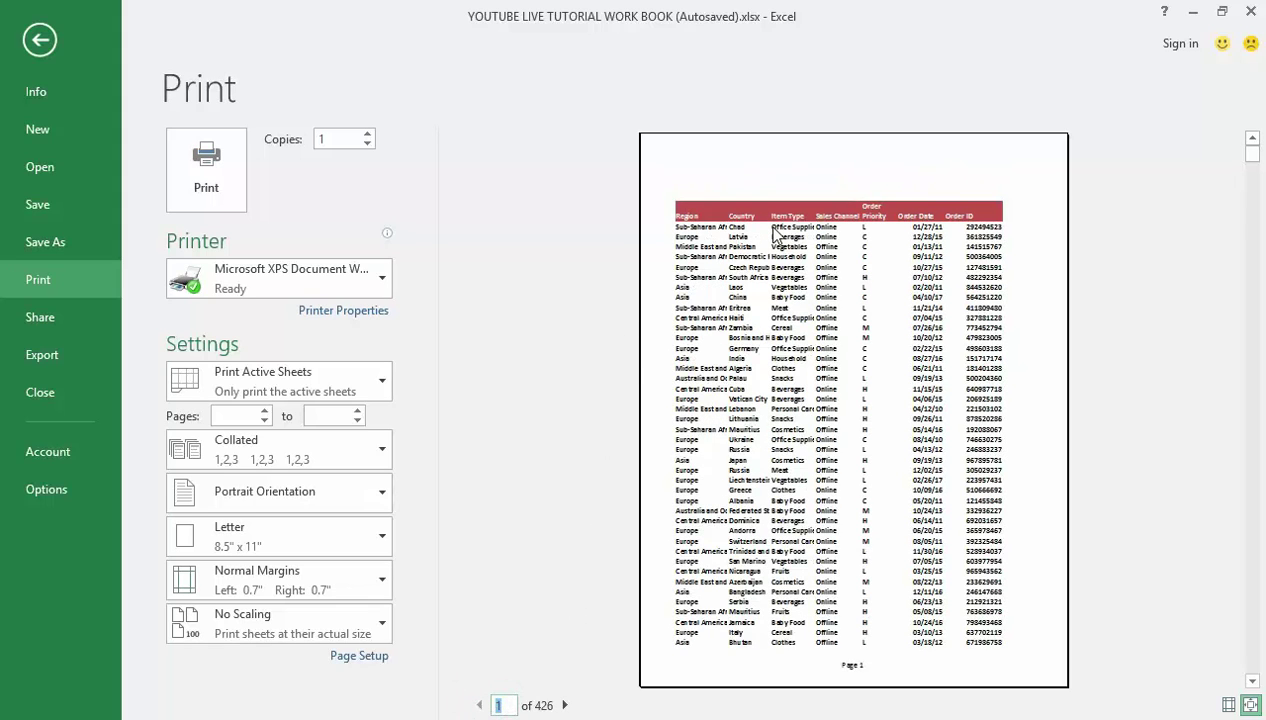
click(565, 705)
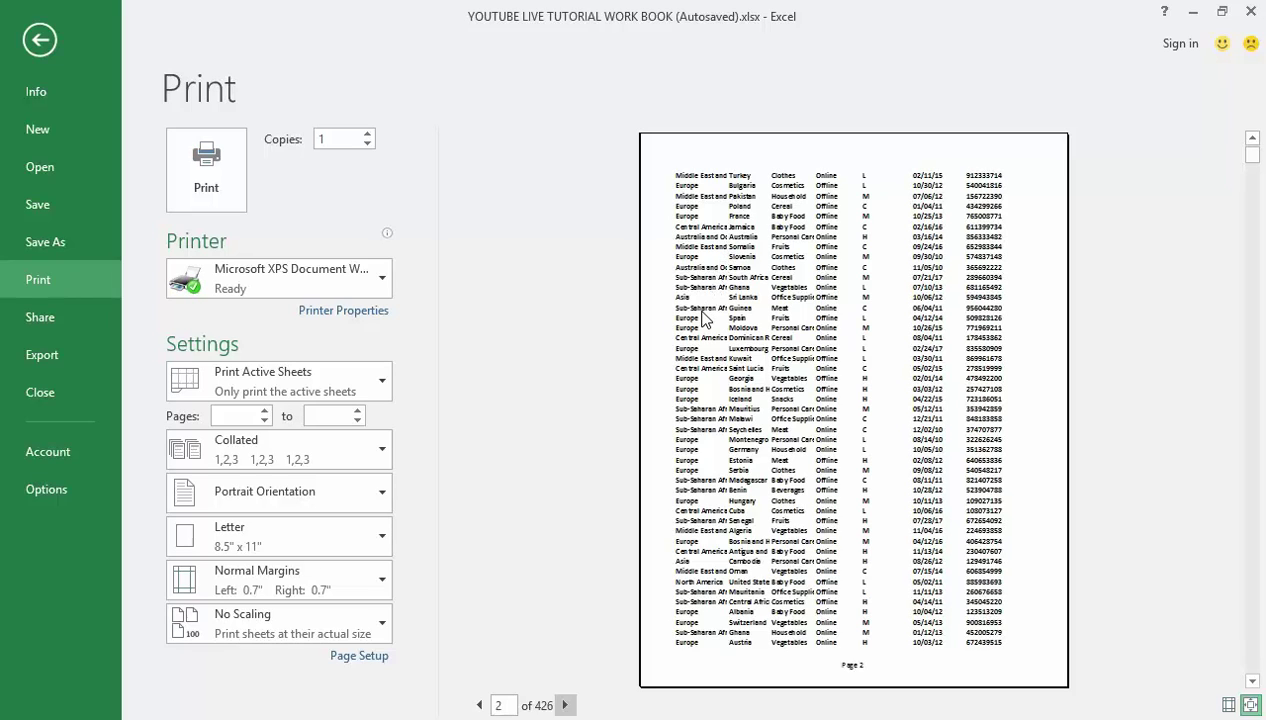
scroll(703, 320, up, 1)
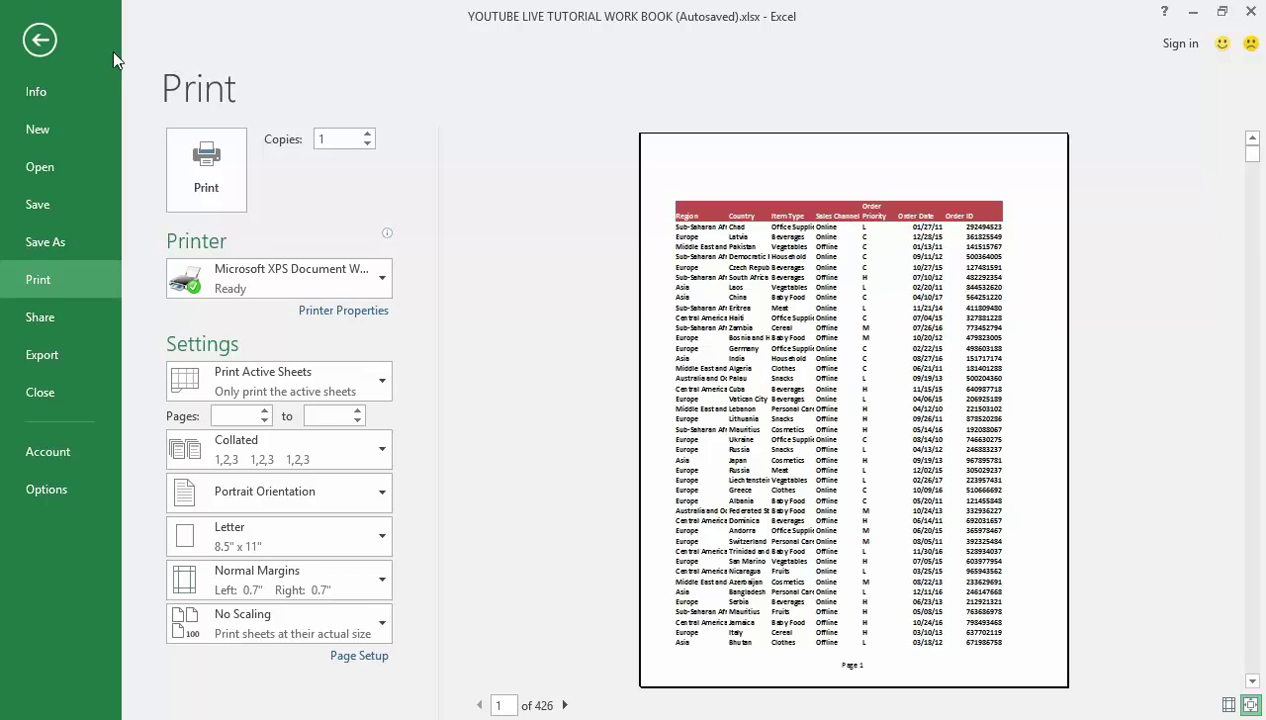
click(45, 48)
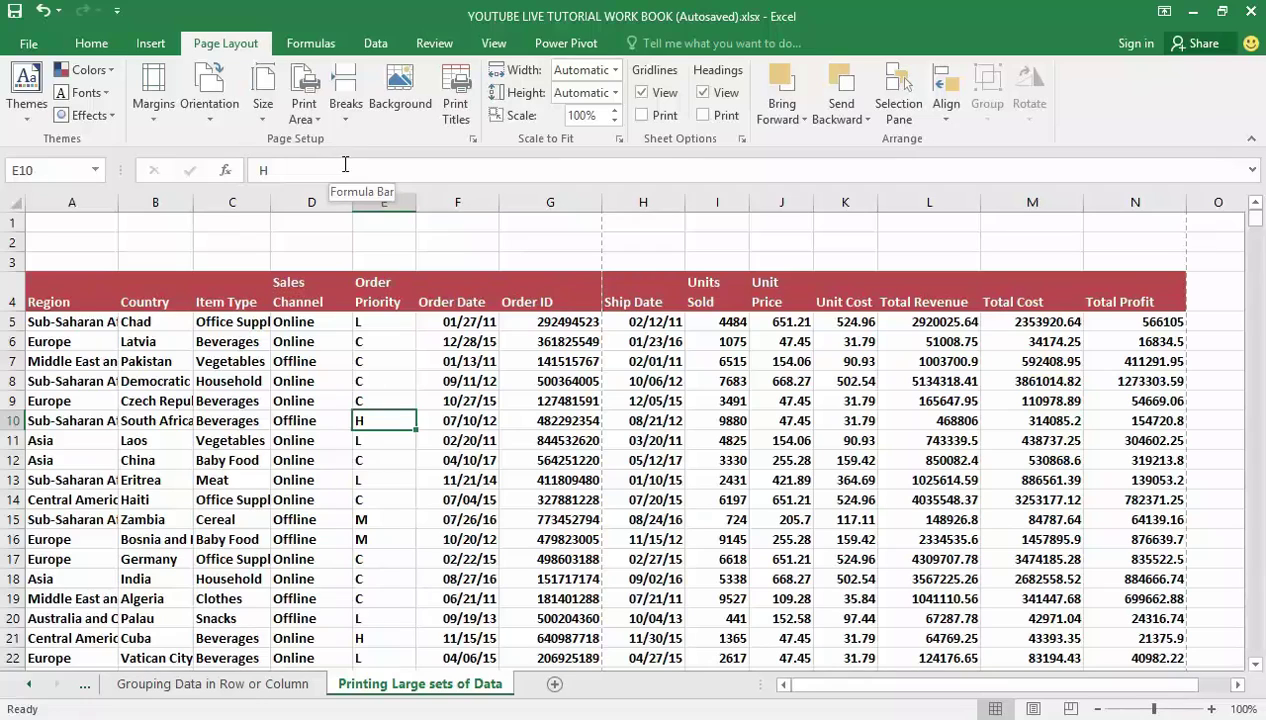
Set header row 4 ($4:$4) as the print title row to repeat at the top of every printed page
click(458, 108)
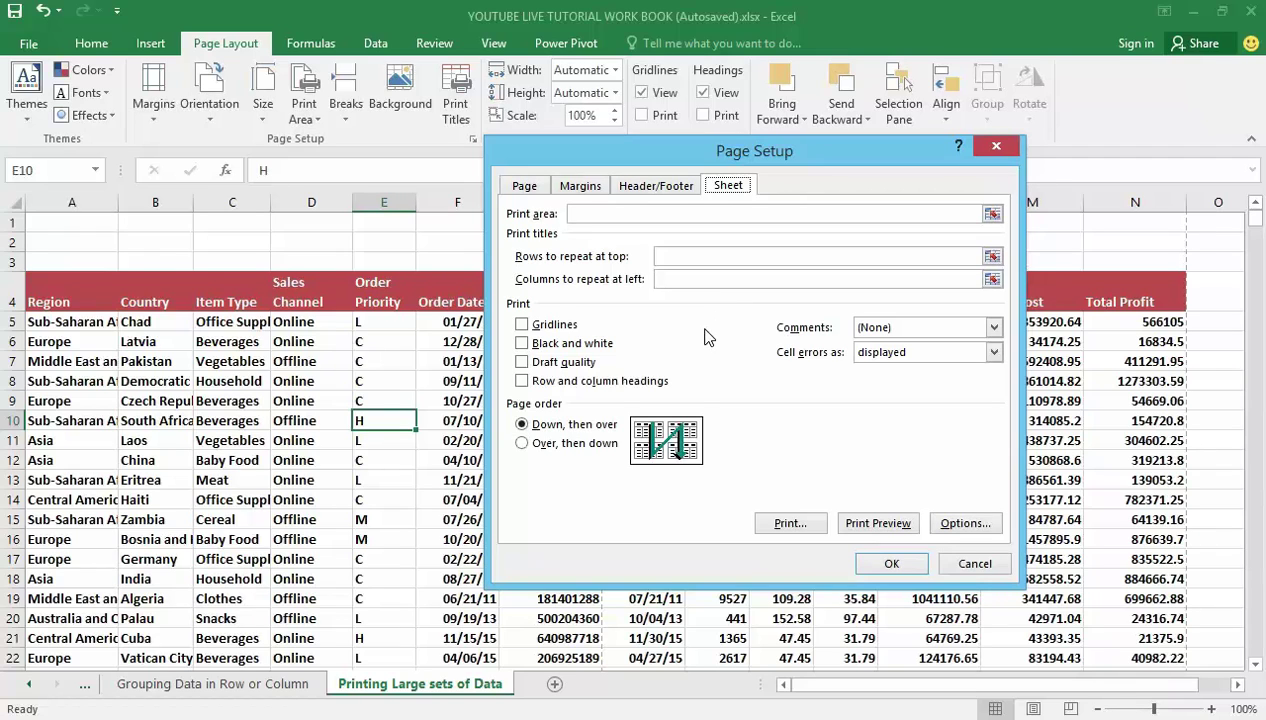
click(683, 257)
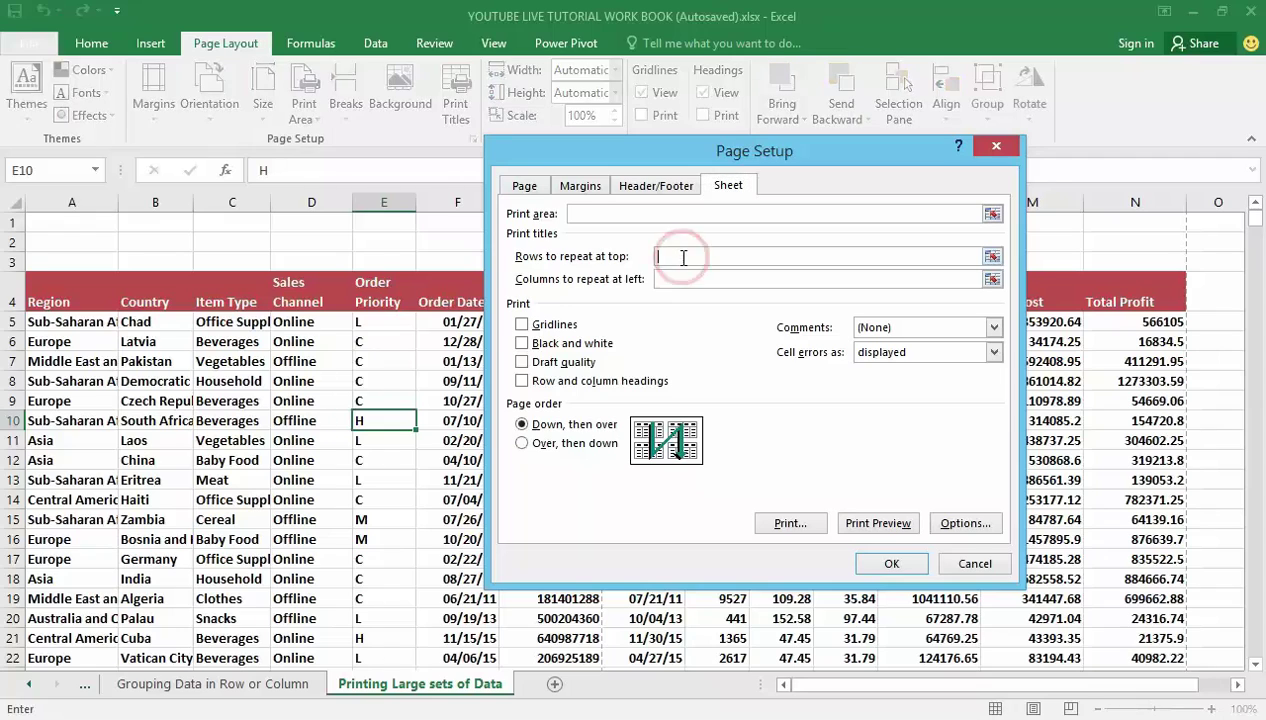
click(17, 302)
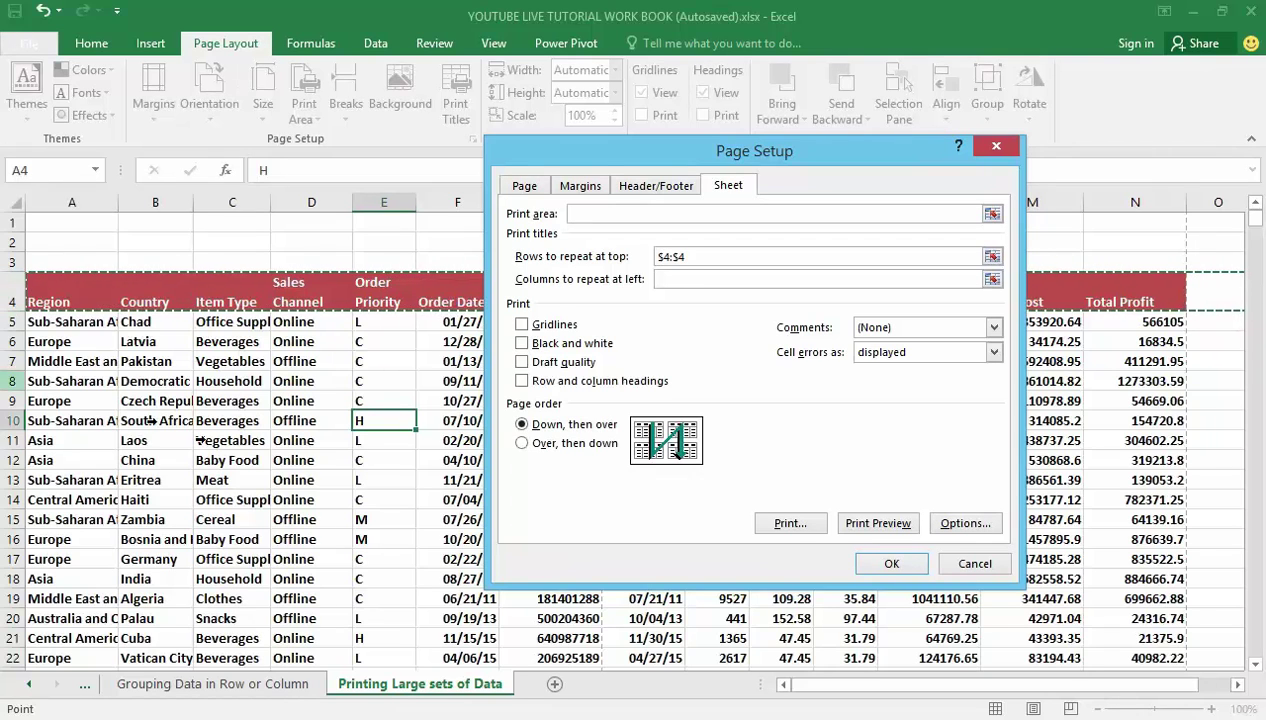
click(879, 561)
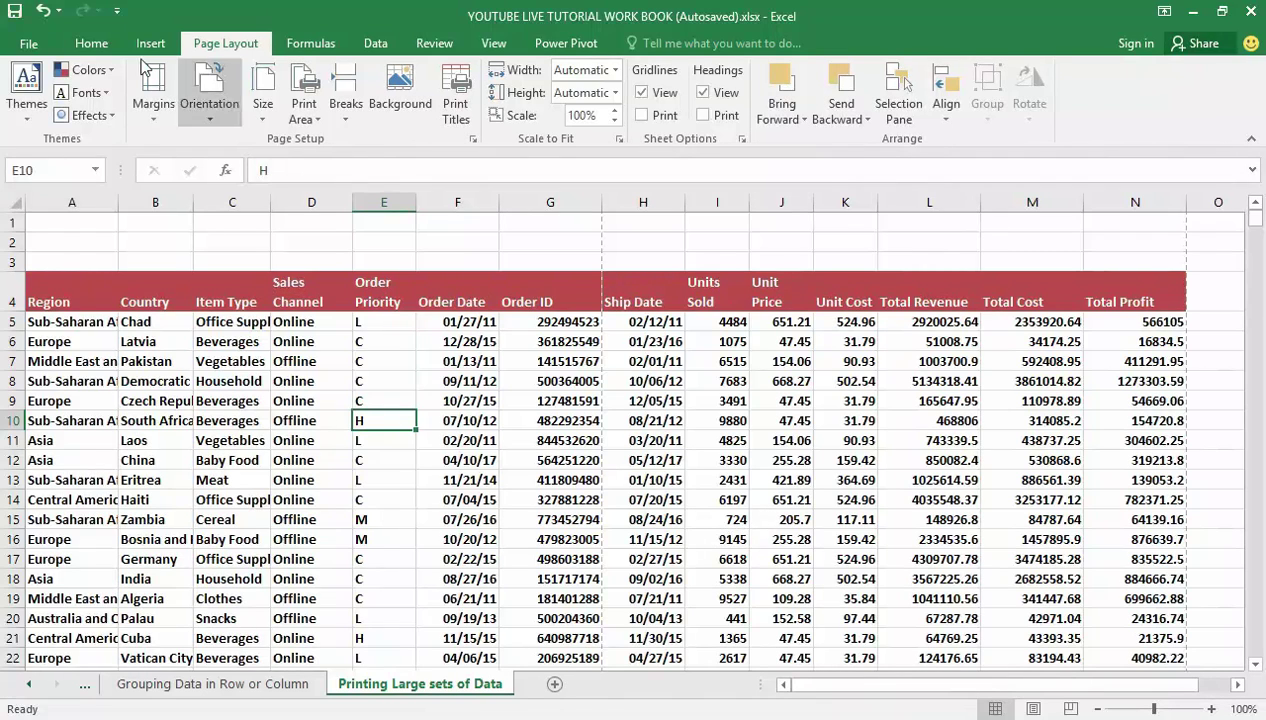
Check pages 1 to 3 in the print preview for the repeated header row and return to the worksheet
click(28, 43)
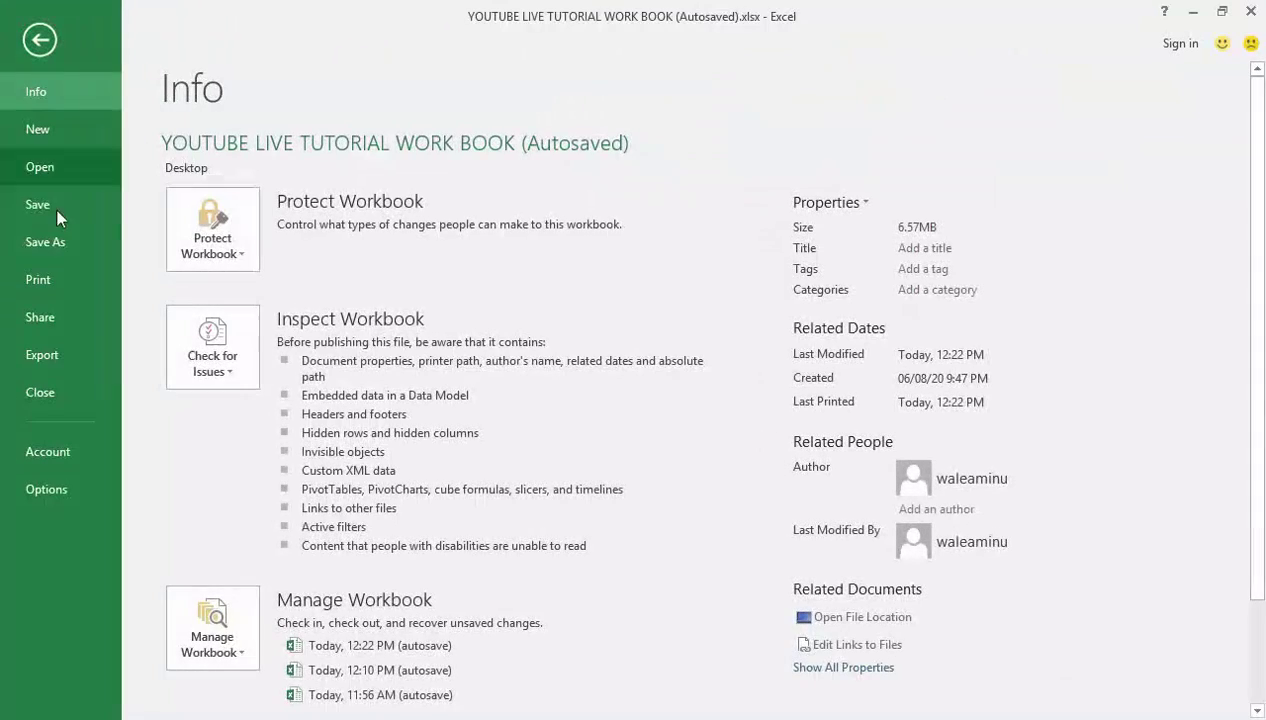
click(45, 279)
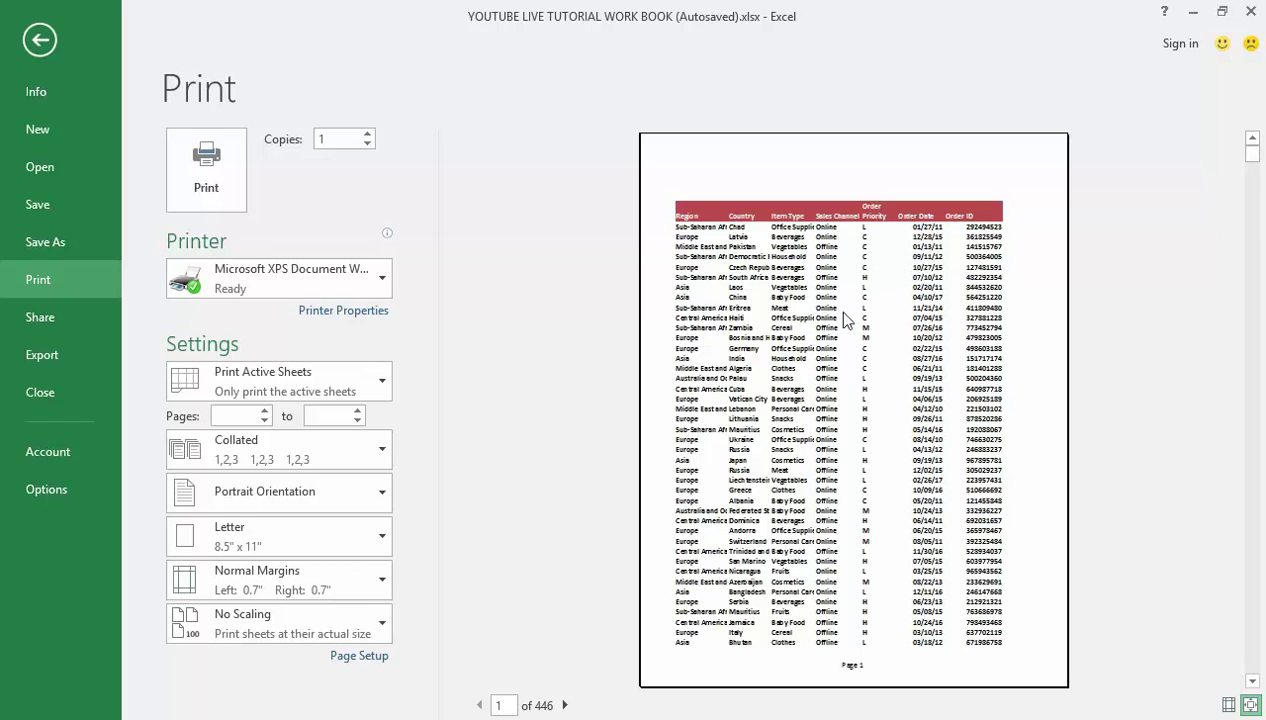
click(565, 706)
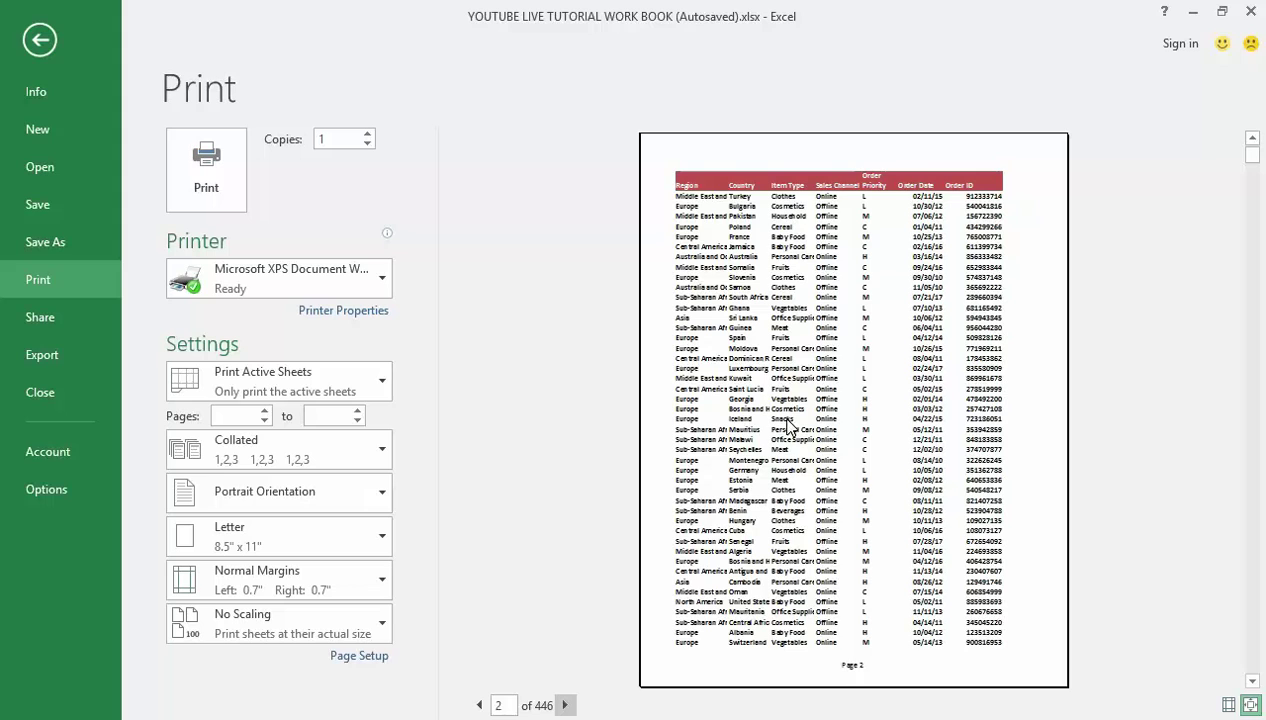
click(565, 706)
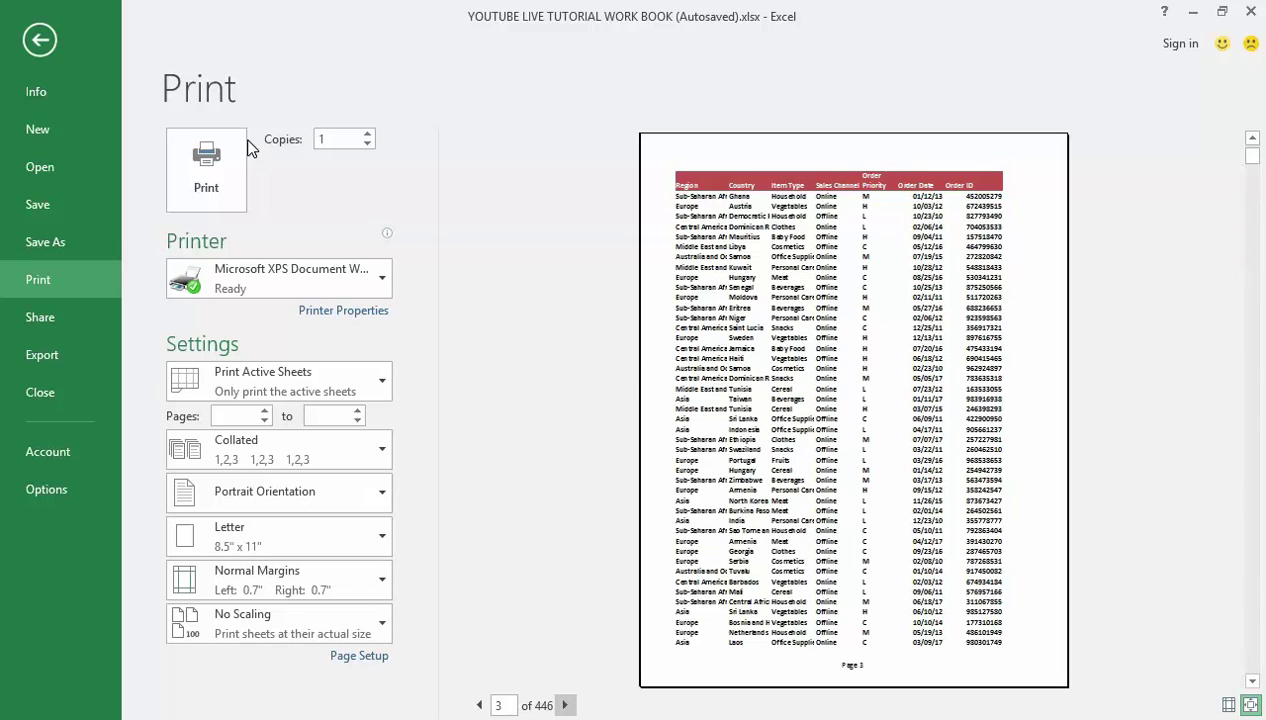
click(33, 44)
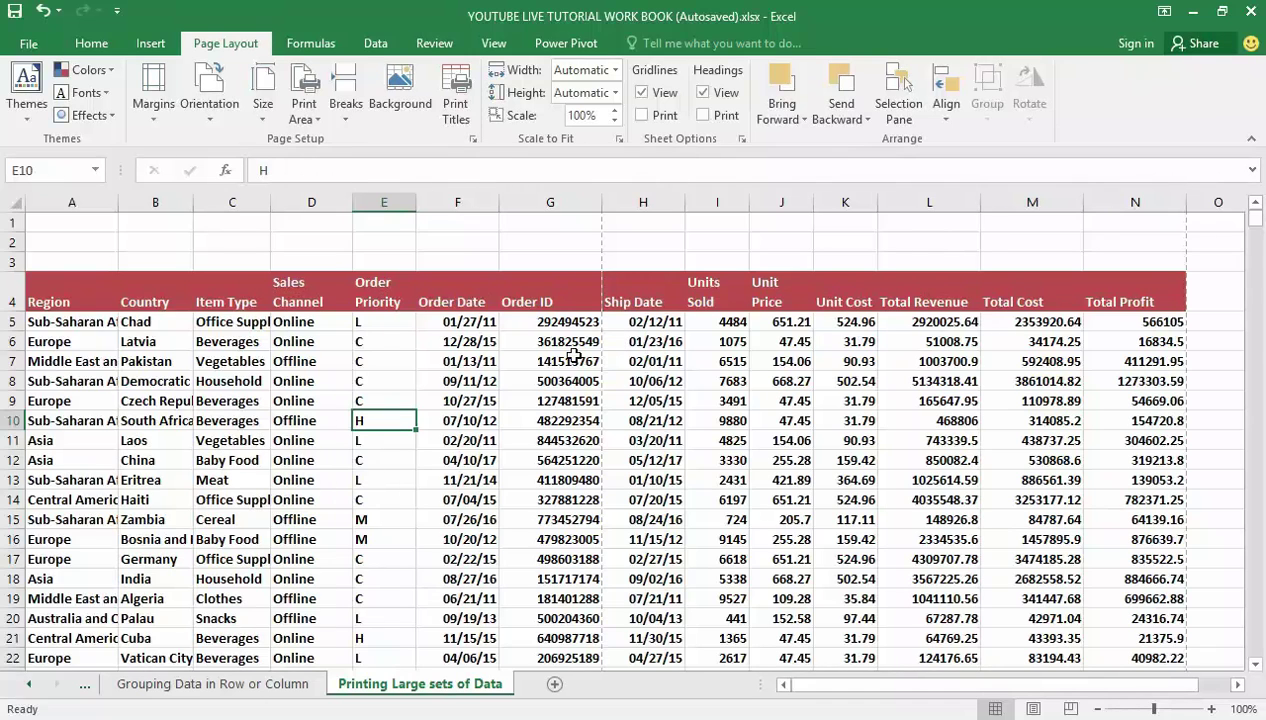
Switch the worksheet to Page Break Preview and look through the page divisions of the first three pages
click(495, 44)
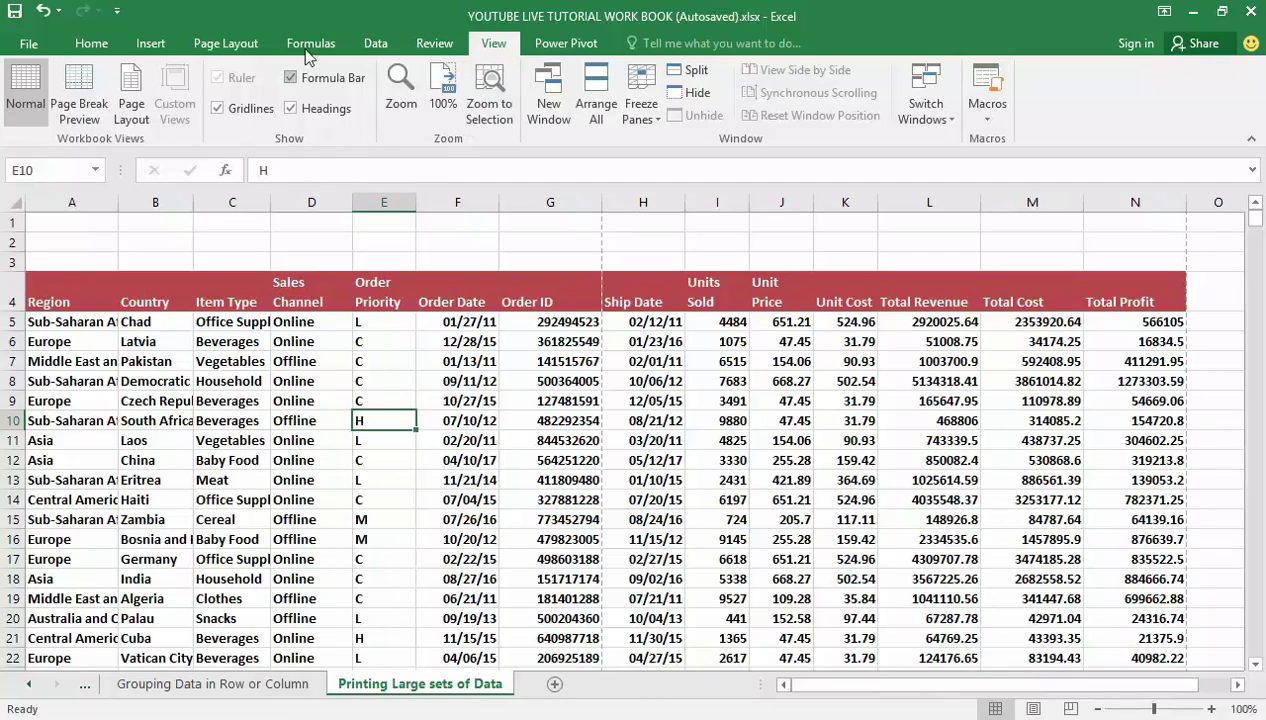
click(79, 93)
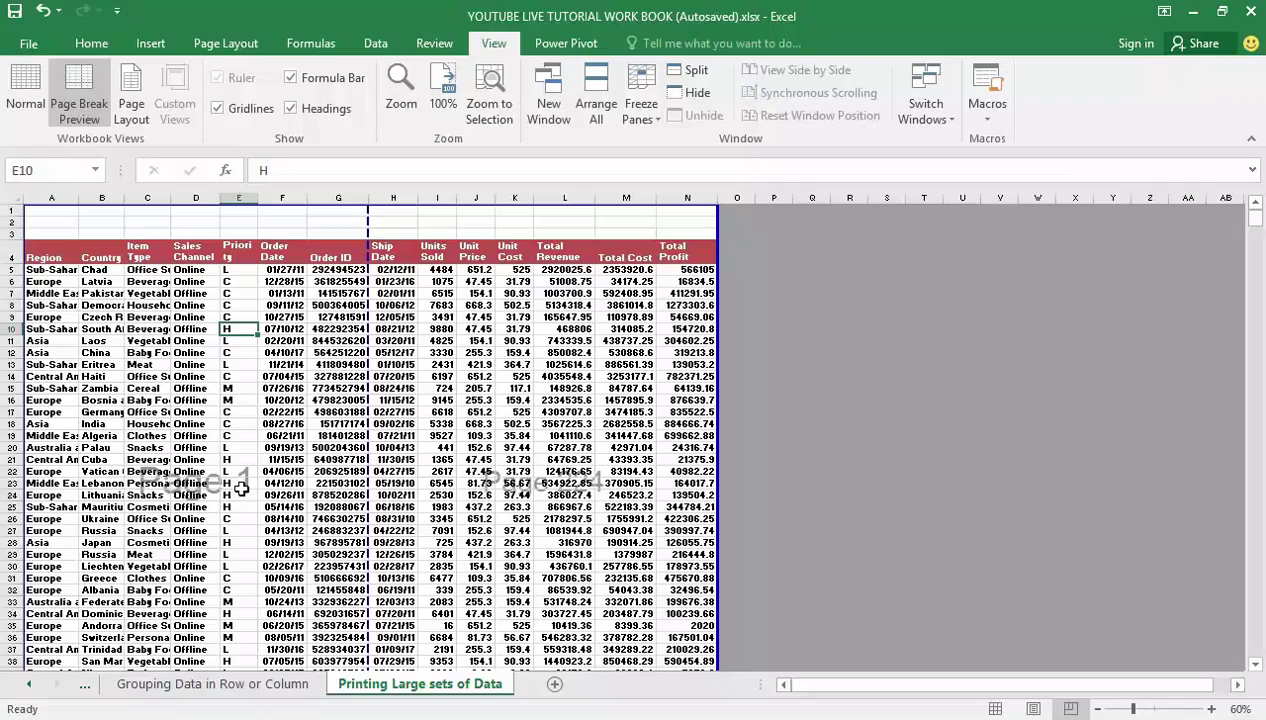
scroll(241, 489, down, 11)
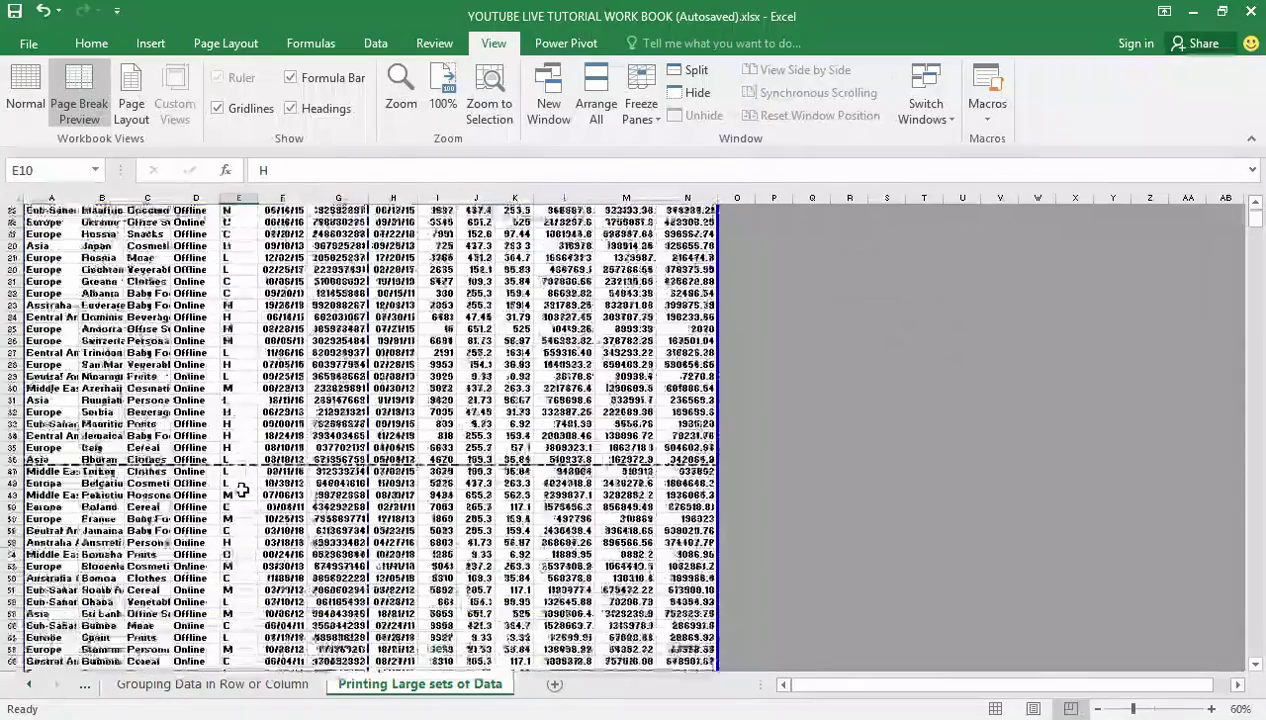
scroll(241, 489, down, 2)
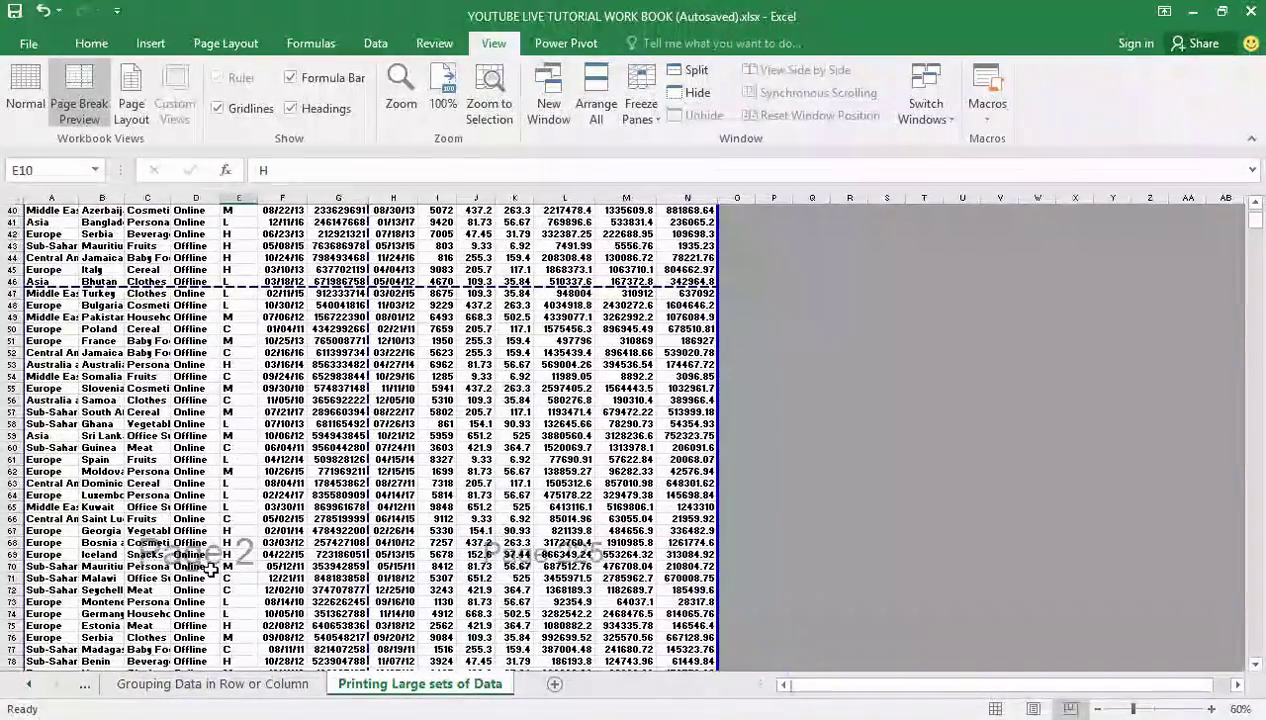
scroll(213, 569, down, 1)
scroll(213, 569, down, 12)
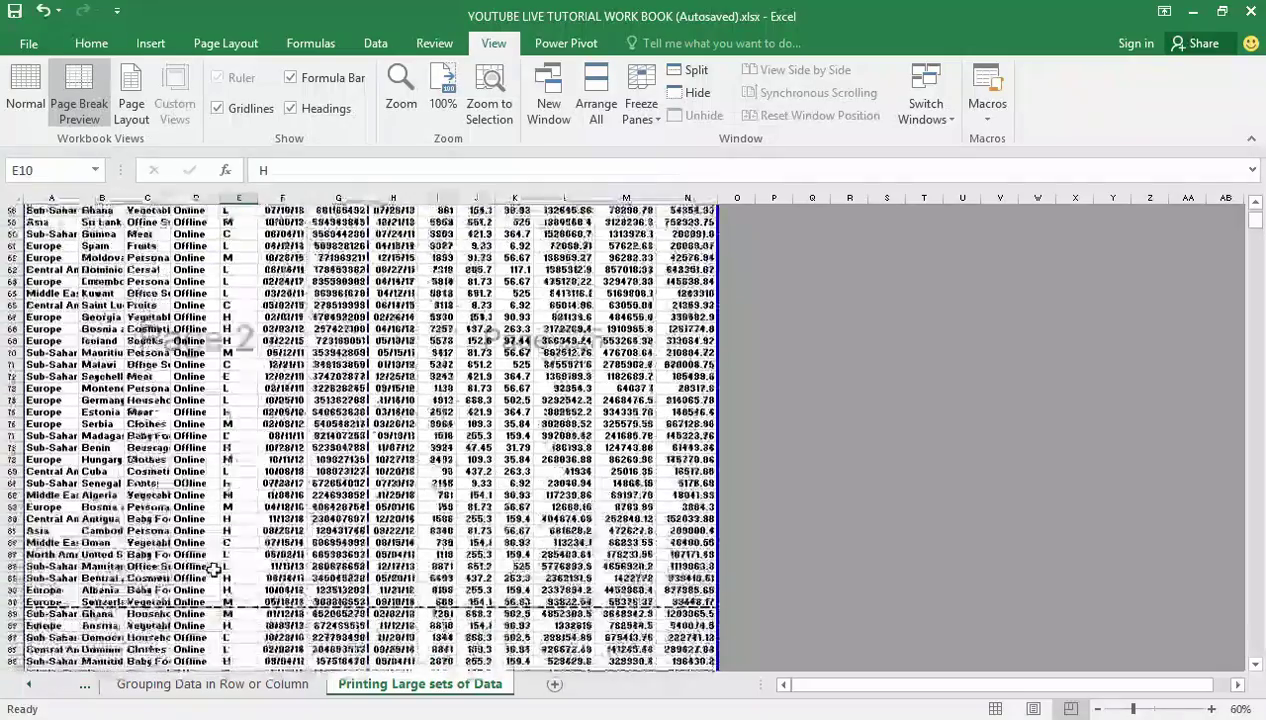
scroll(213, 569, down, 3)
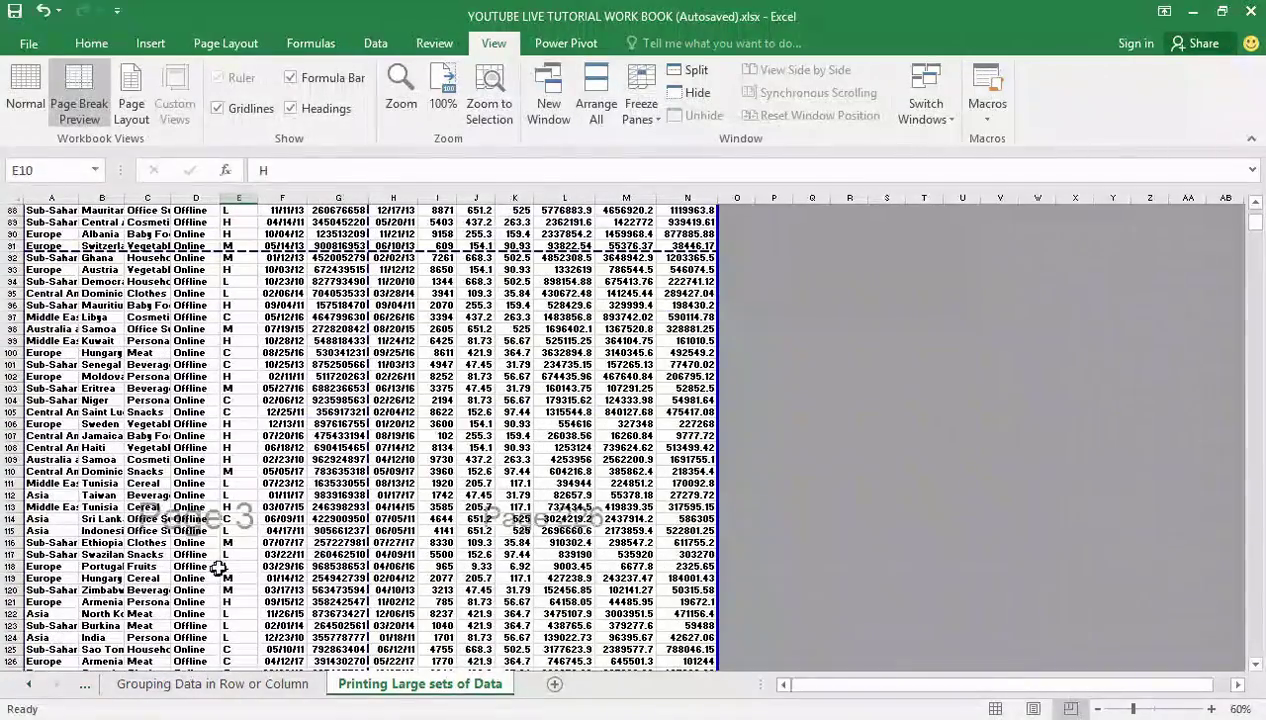
scroll(224, 562, down, 1)
scroll(226, 560, up, 4)
scroll(229, 559, up, 20)
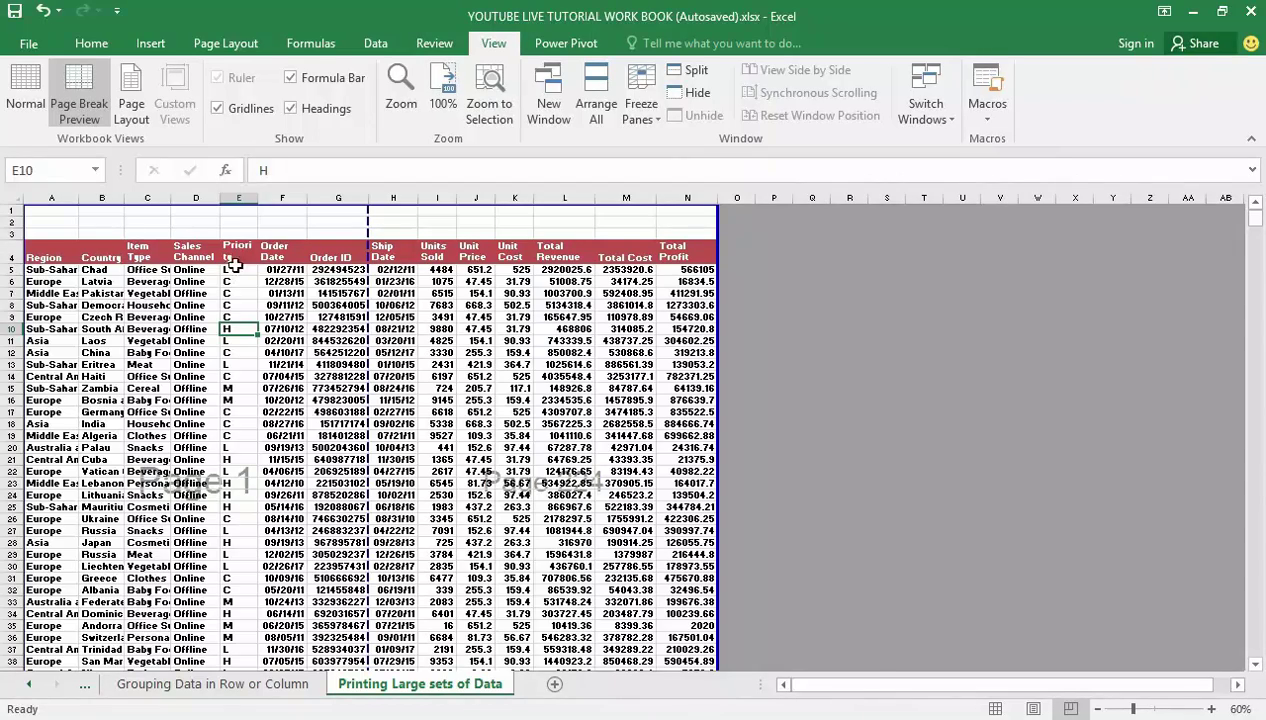
Examine where the horizontal and vertical page breaks divide the sales data and how the pages are numbered down and across
scroll(183, 560, down, 7)
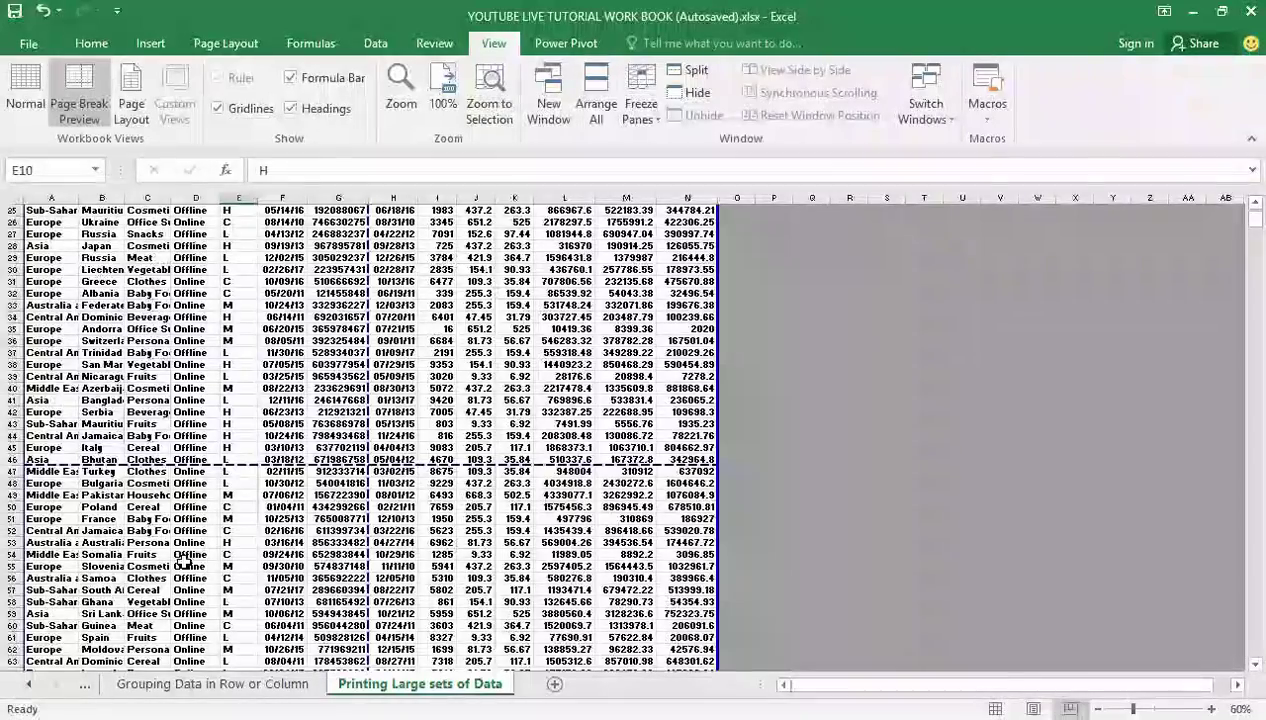
scroll(183, 560, up, 8)
scroll(314, 400, down, 1)
scroll(253, 412, down, 2)
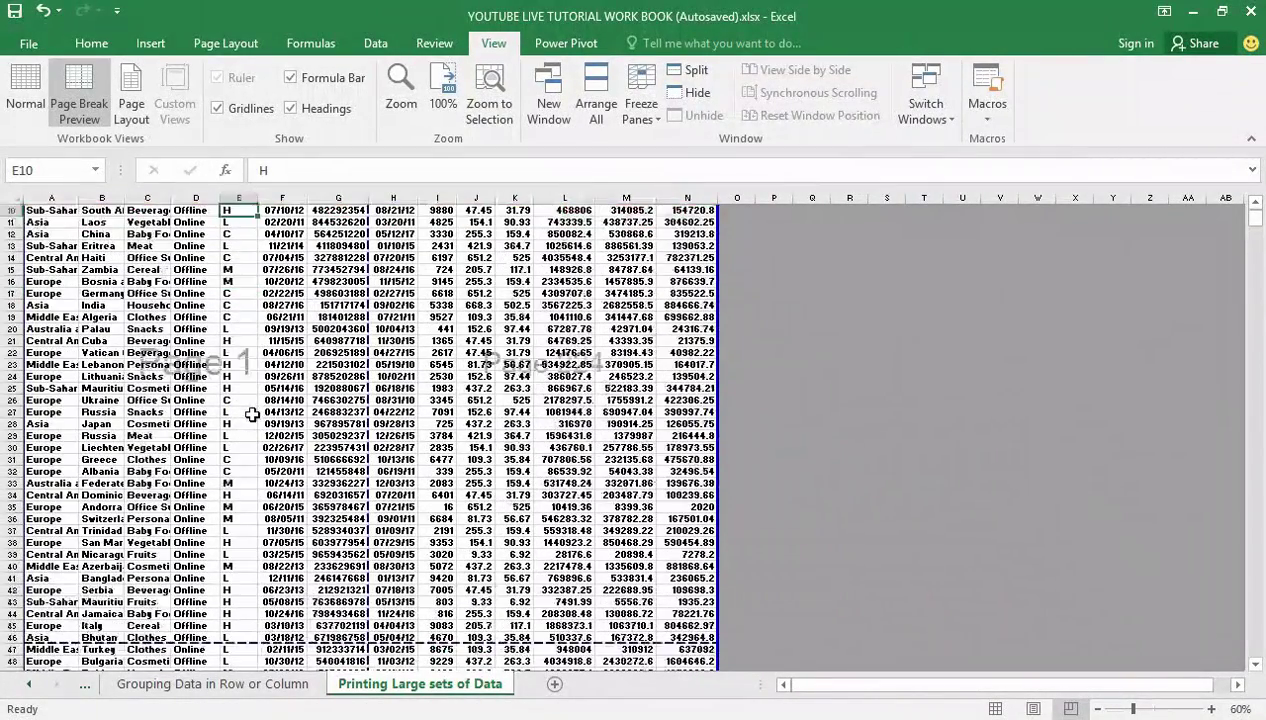
scroll(248, 415, up, 1)
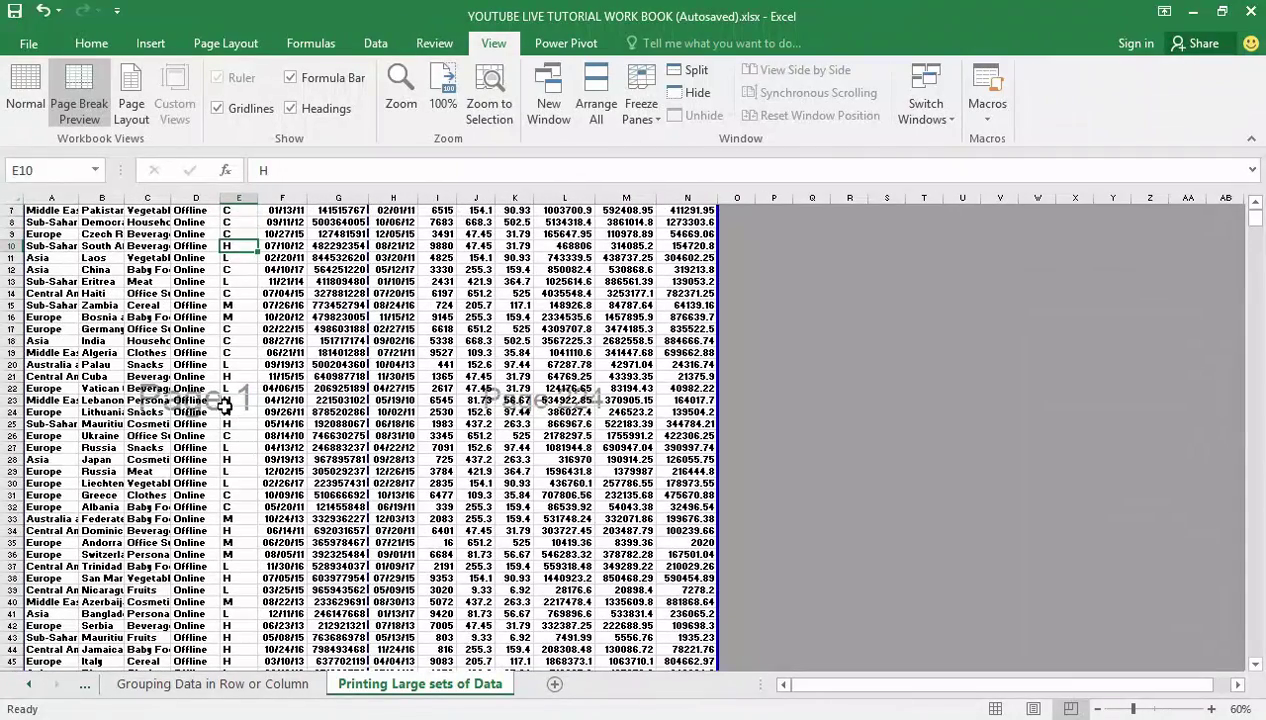
scroll(200, 414, up, 2)
scroll(202, 414, down, 1)
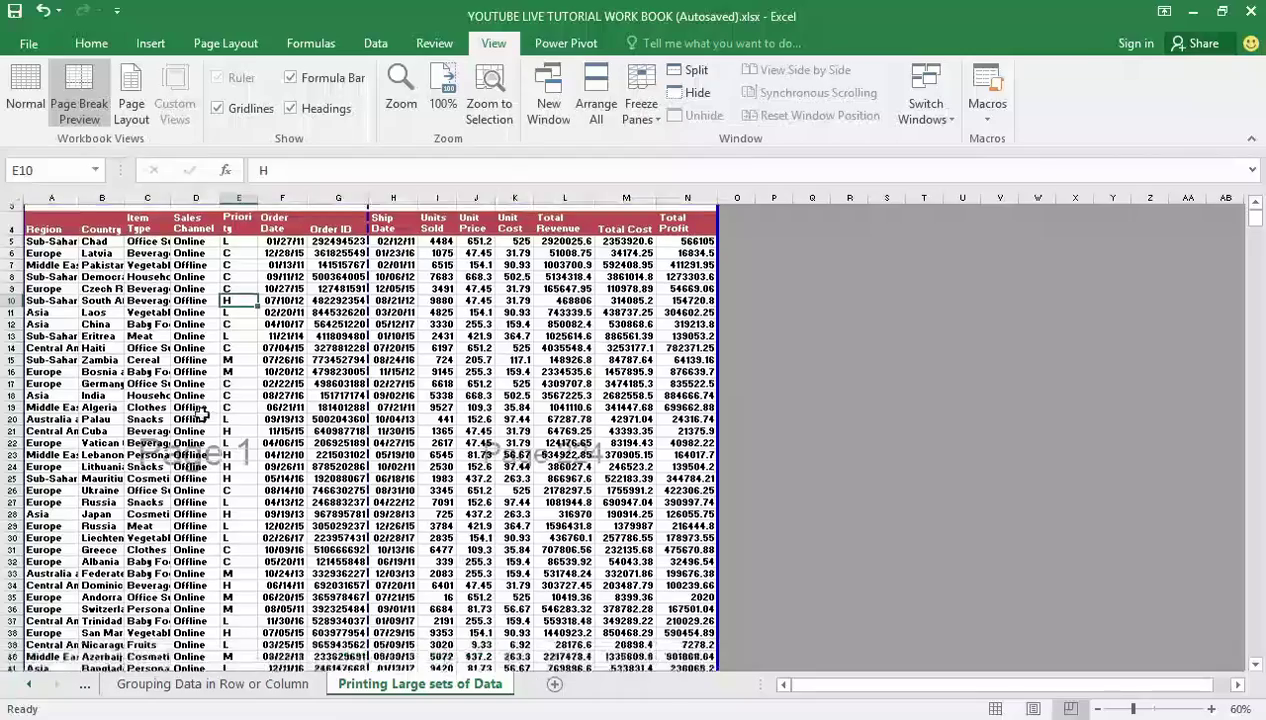
scroll(202, 414, down, 2)
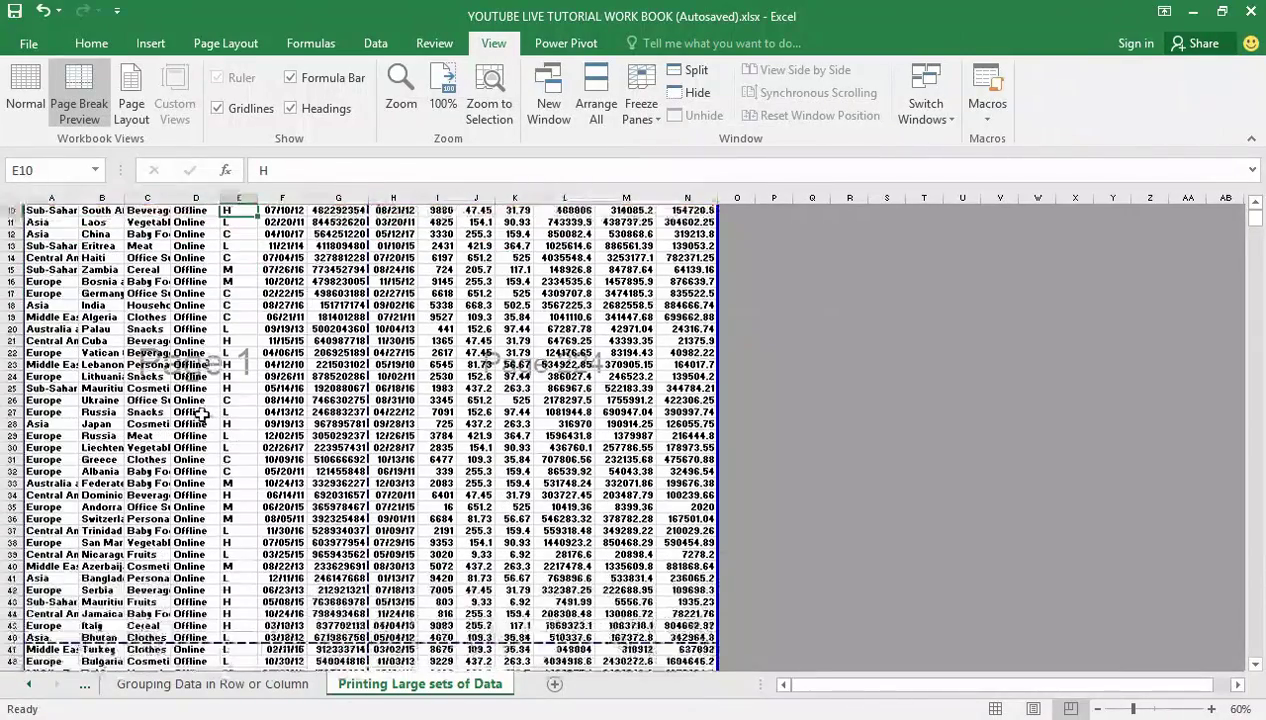
scroll(202, 414, down, 2)
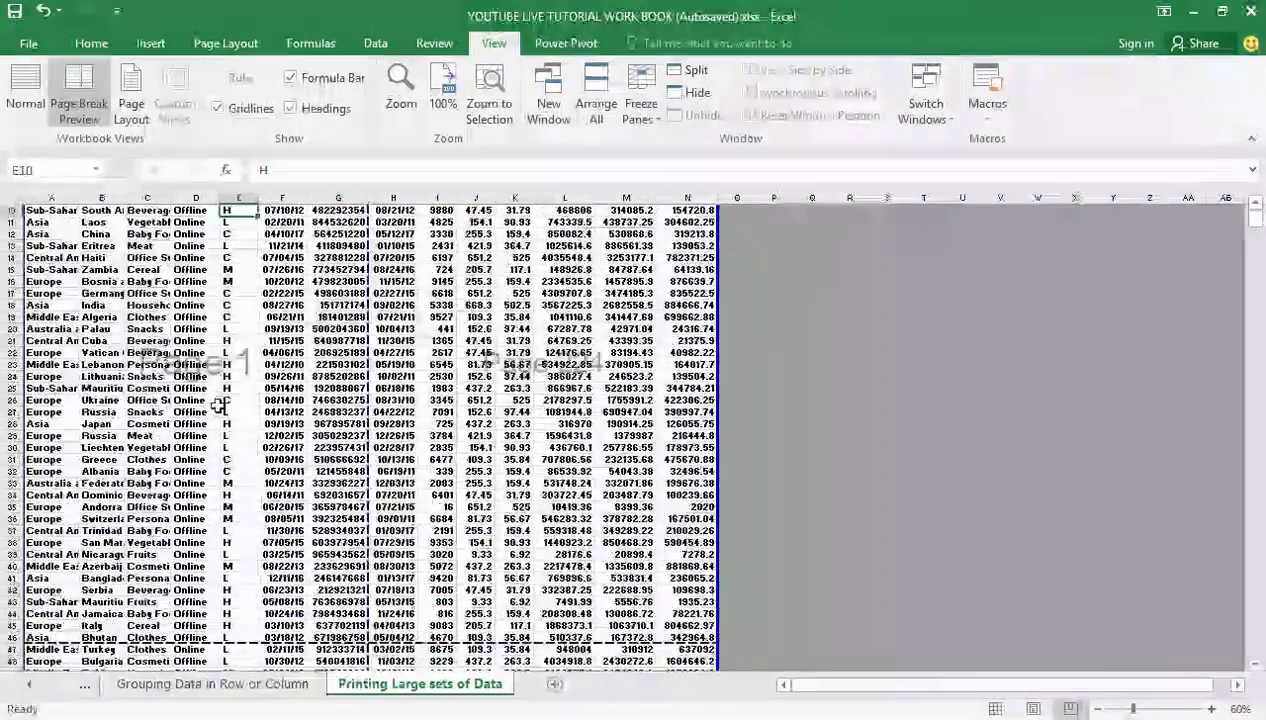
scroll(218, 405, up, 1)
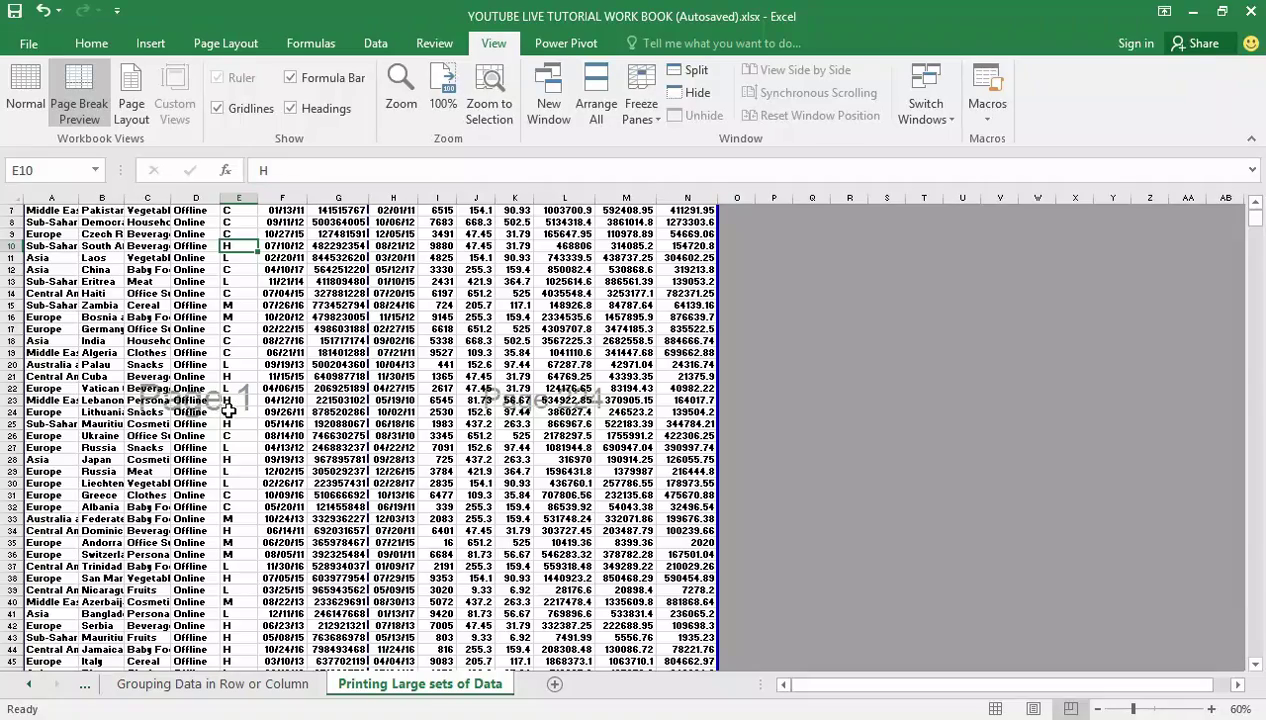
scroll(230, 411, up, 2)
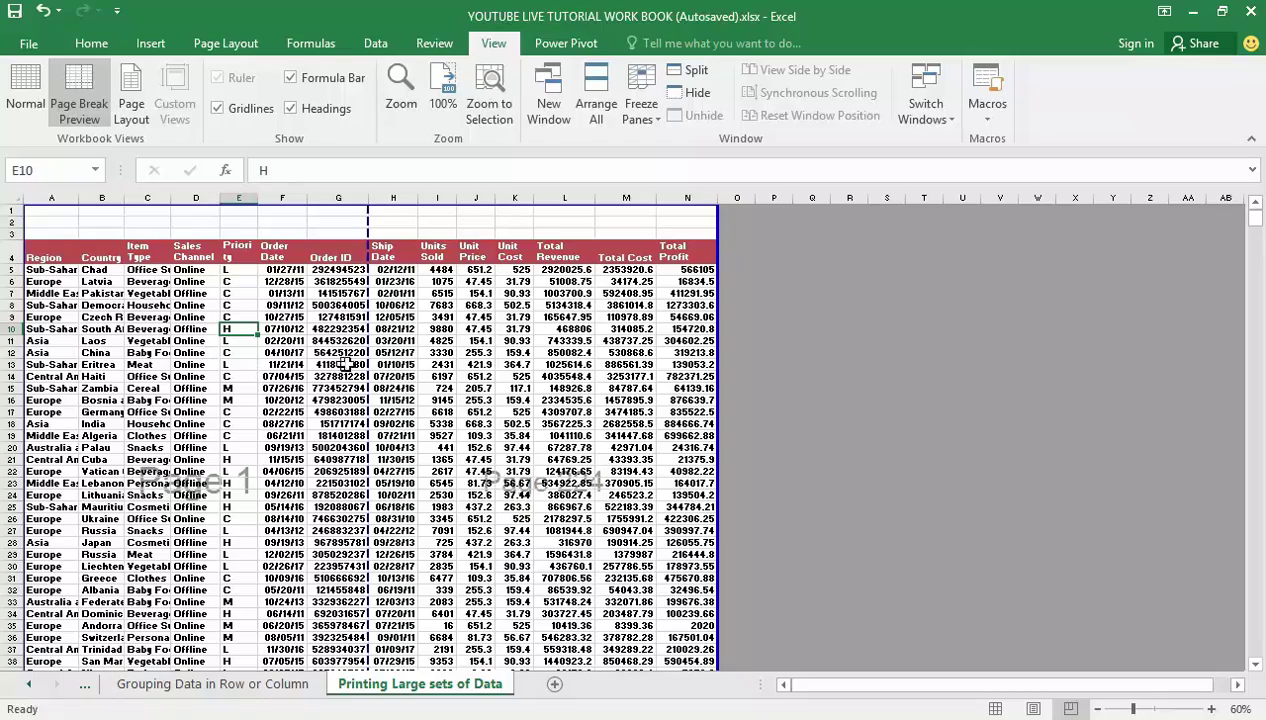
scroll(382, 352, down, 2)
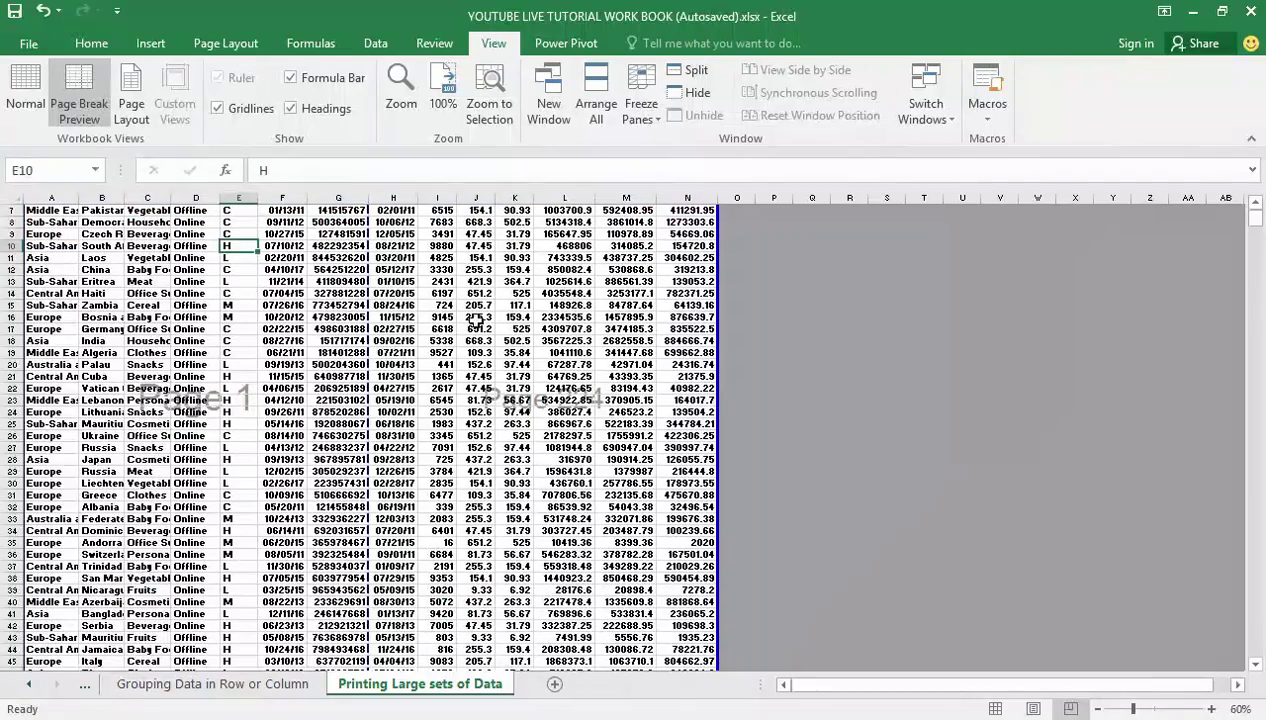
scroll(350, 405, down, 9)
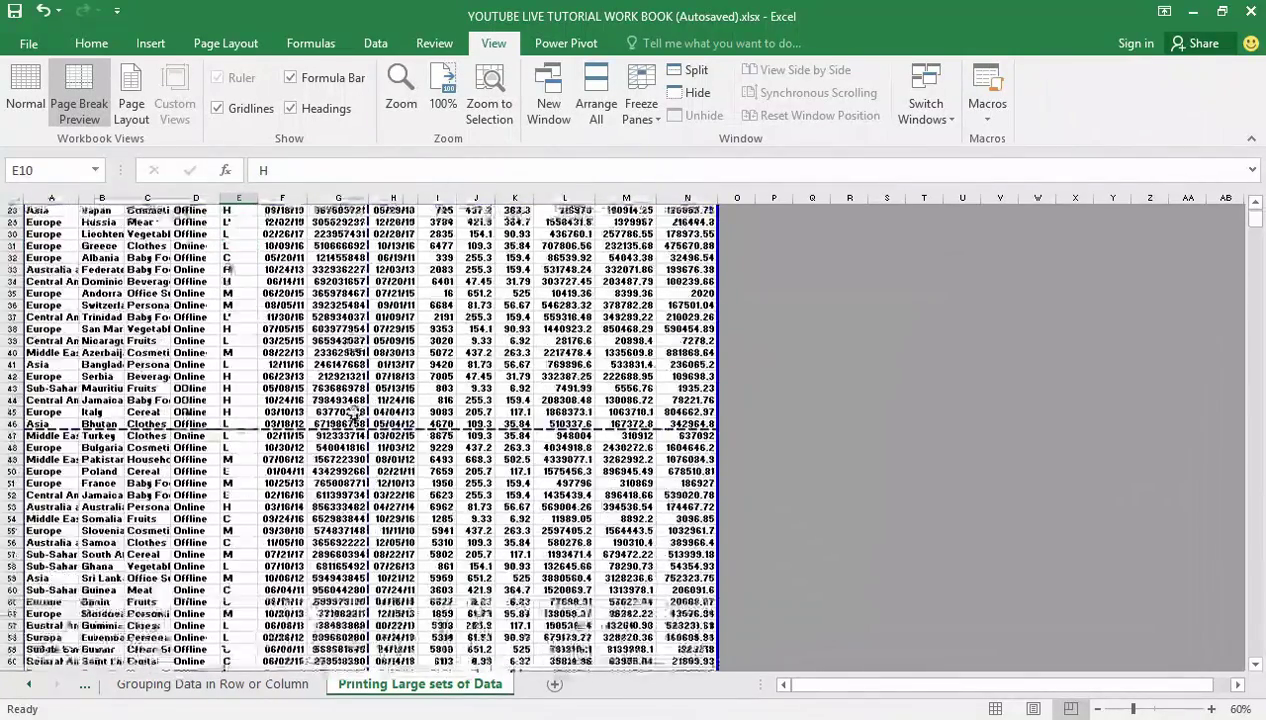
scroll(200, 497, down, 2)
scroll(483, 450, up, 4)
scroll(483, 450, up, 9)
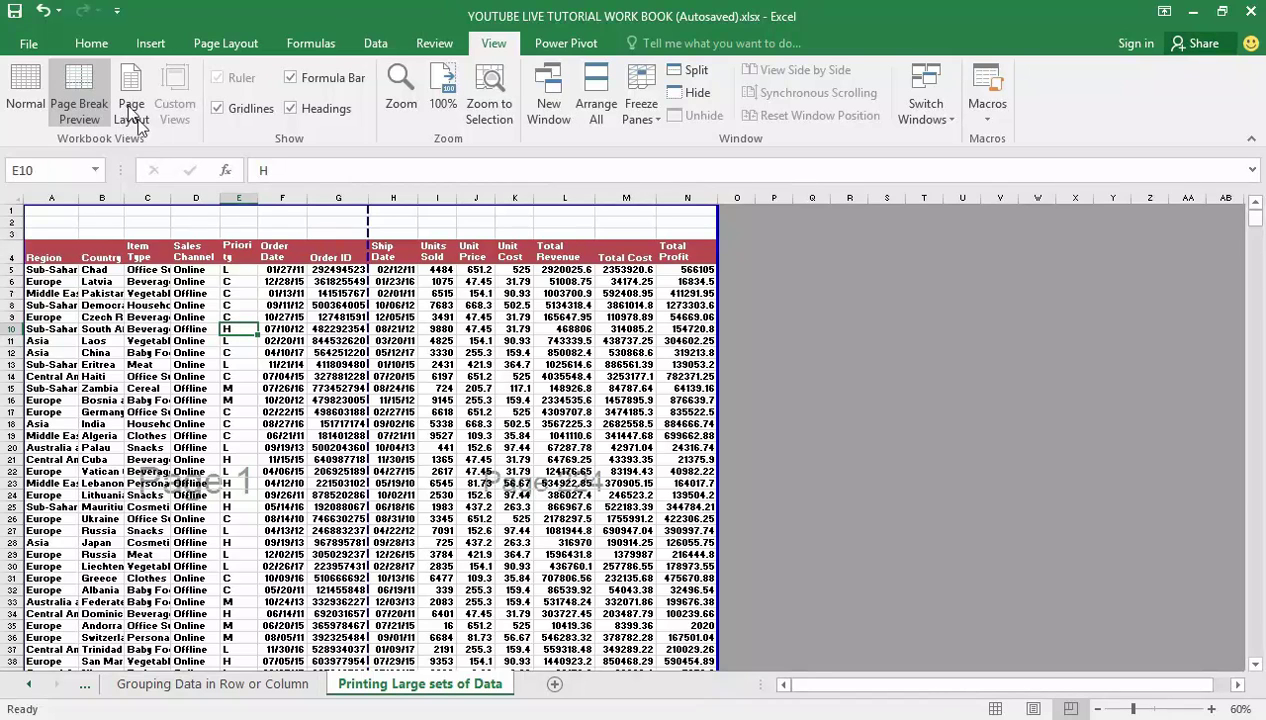
Set the sheet's printing page order to "Over, then down" in the Page Setup options
click(224, 44)
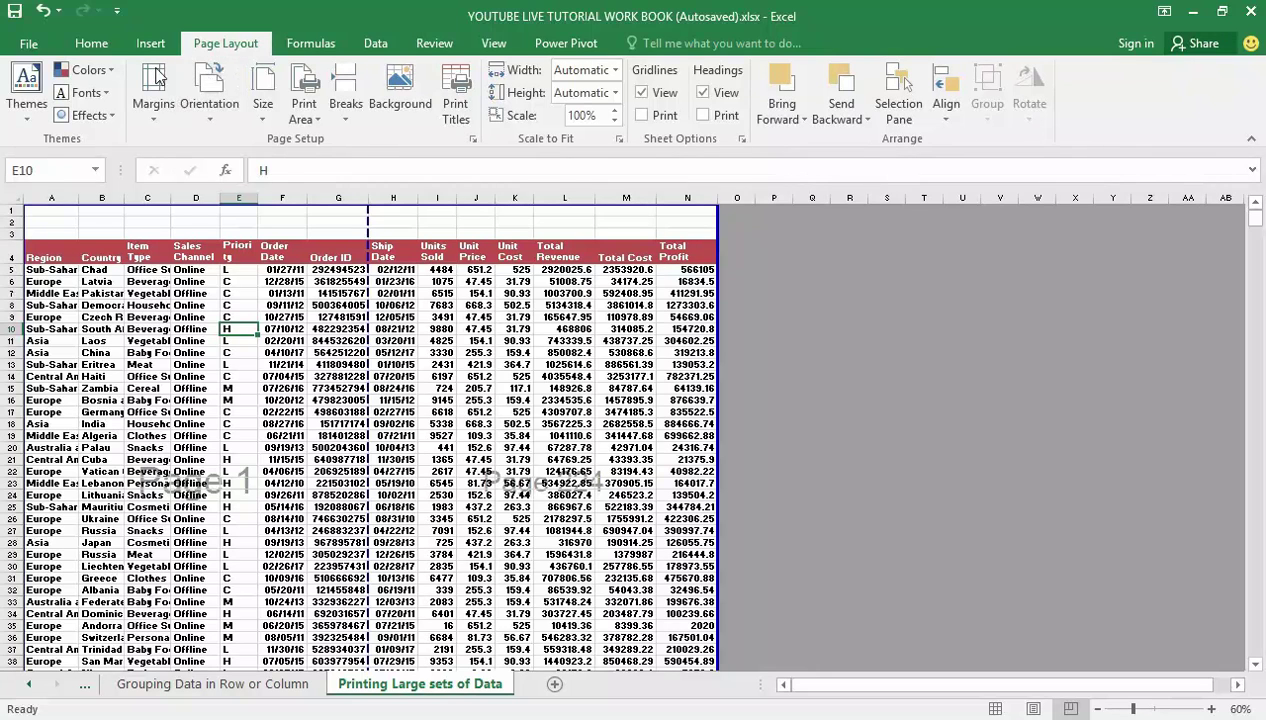
click(464, 92)
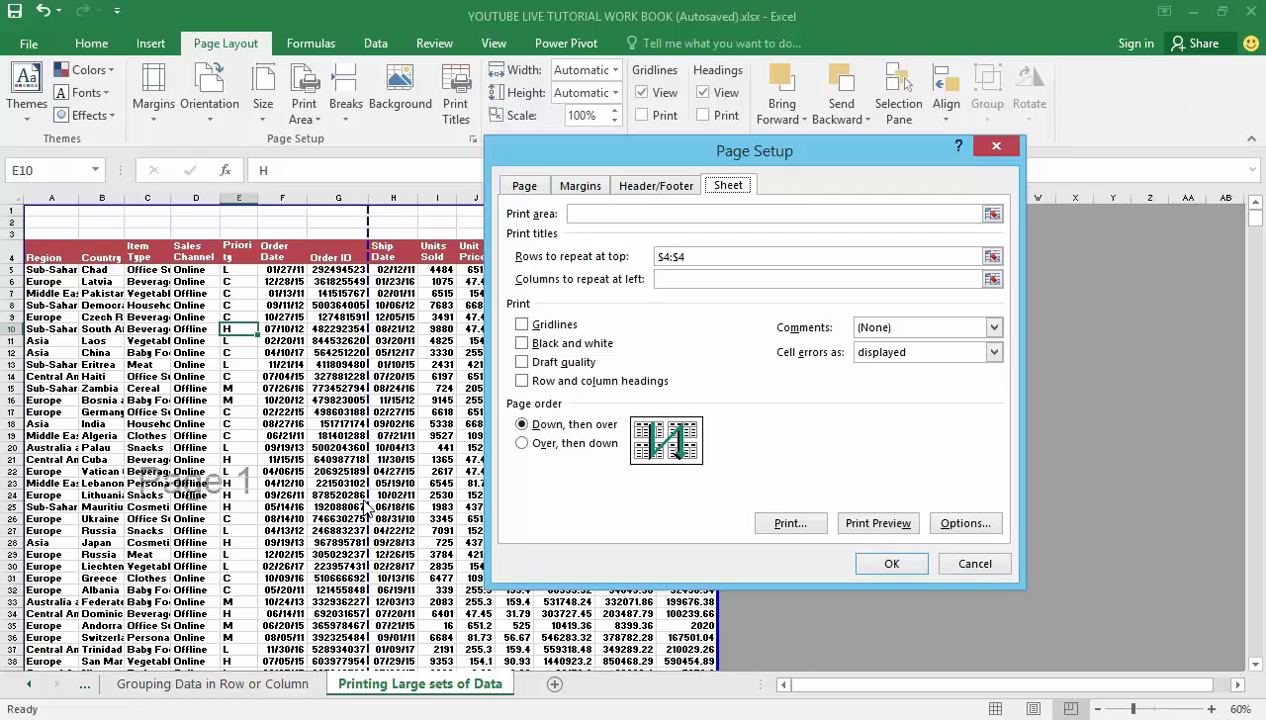
click(522, 445)
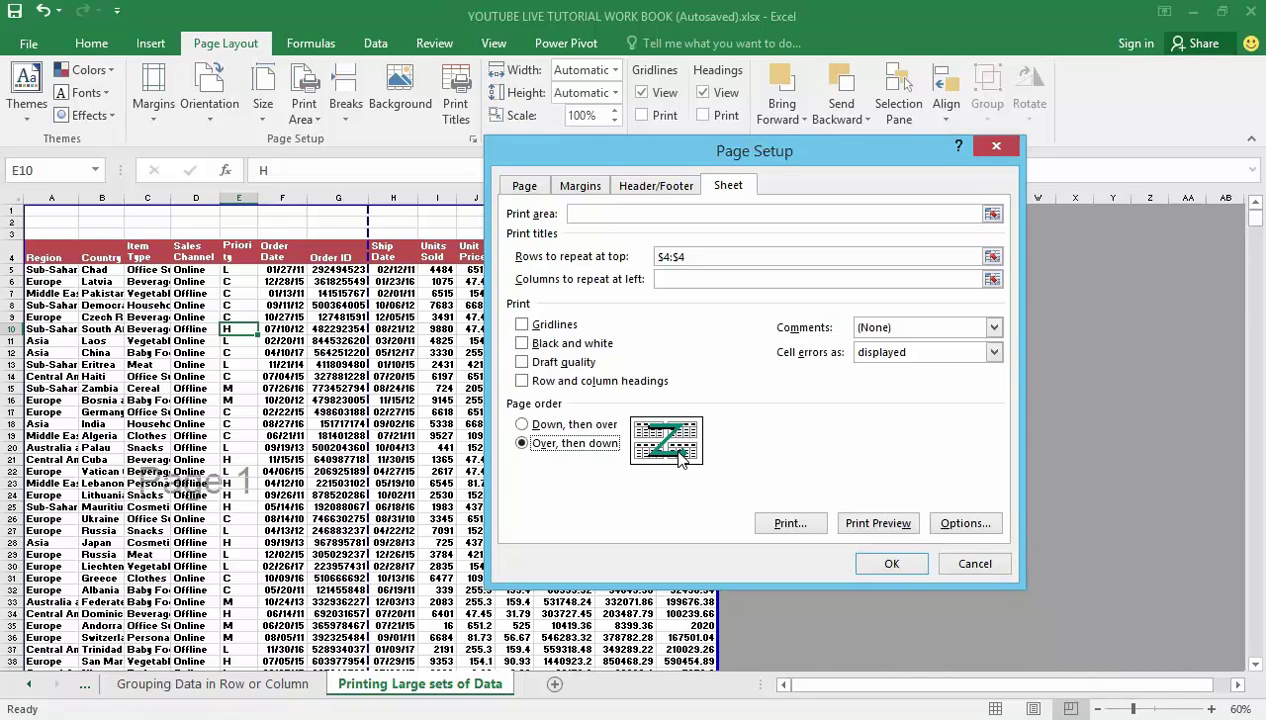
click(884, 565)
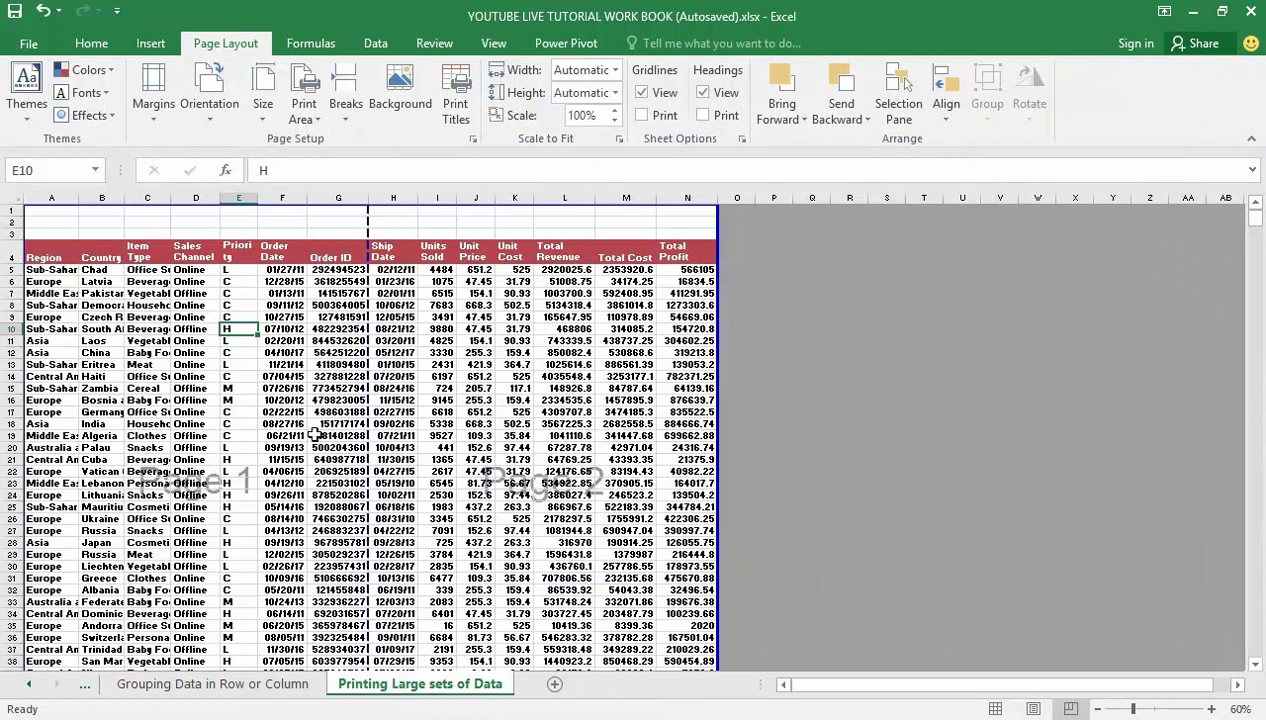
Check pages 1 to 5 in the print preview for the across-first page order and return to the worksheet
click(24, 47)
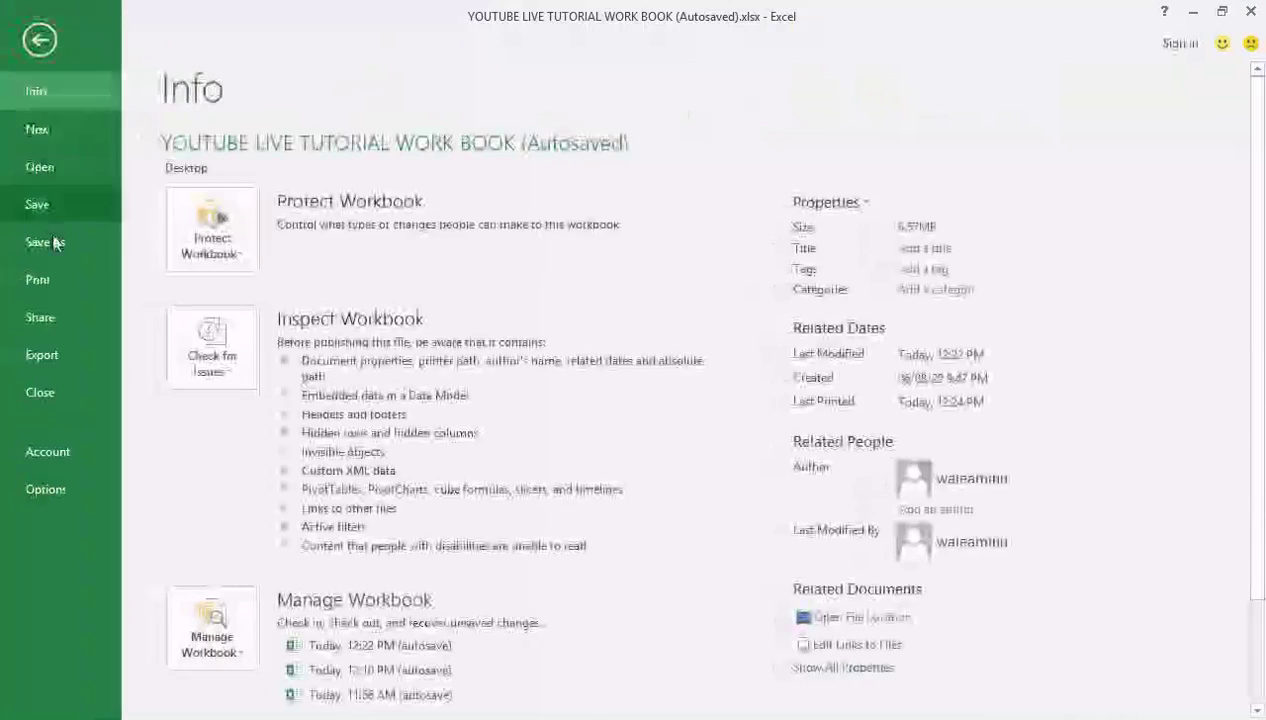
click(62, 276)
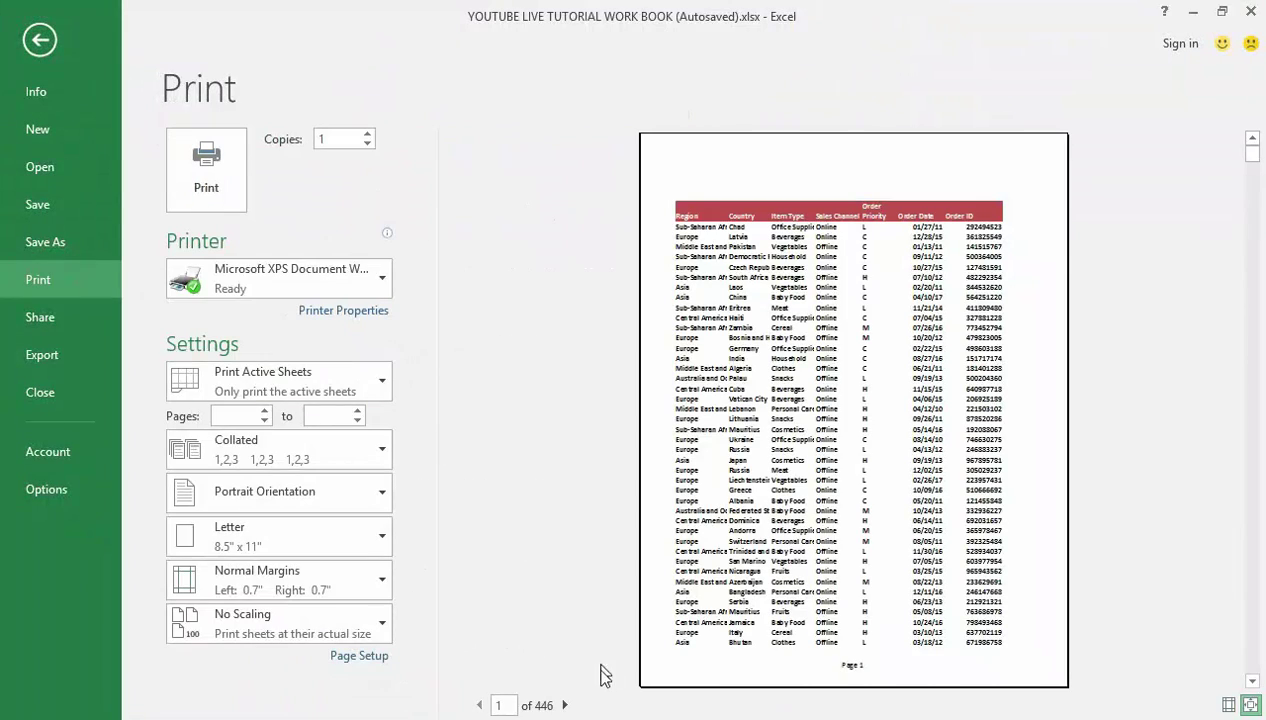
click(566, 706)
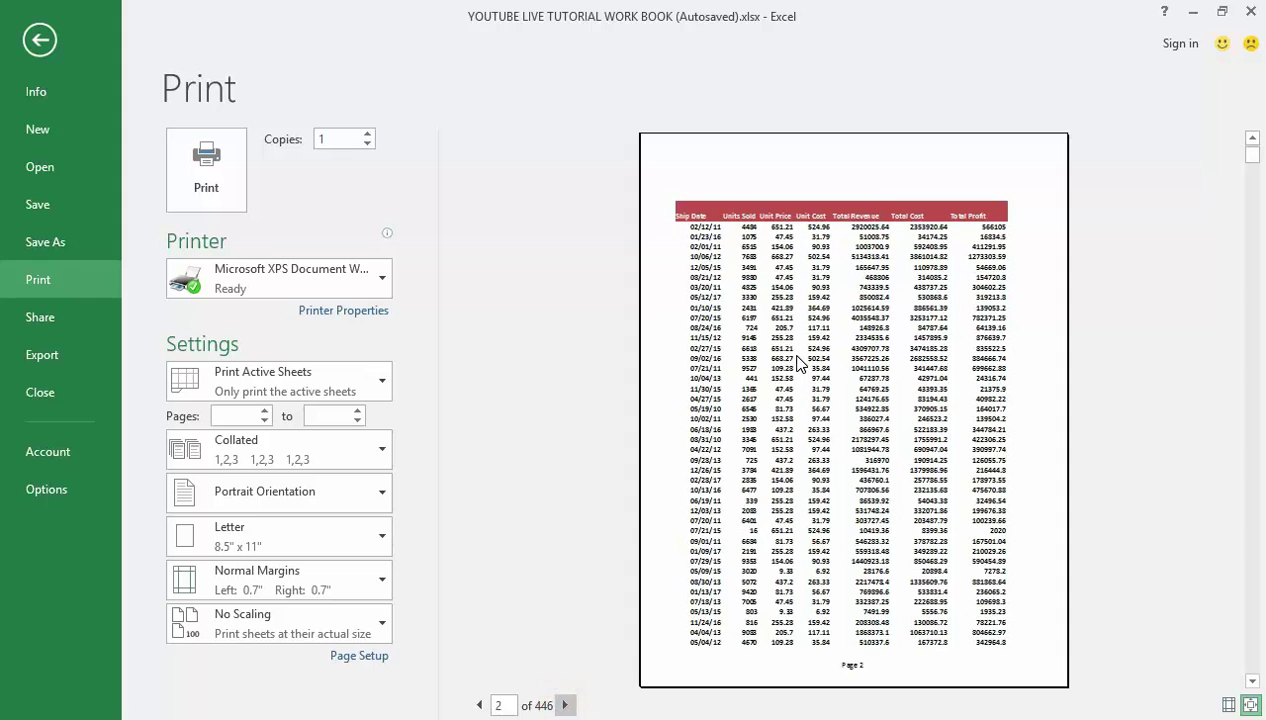
click(566, 705)
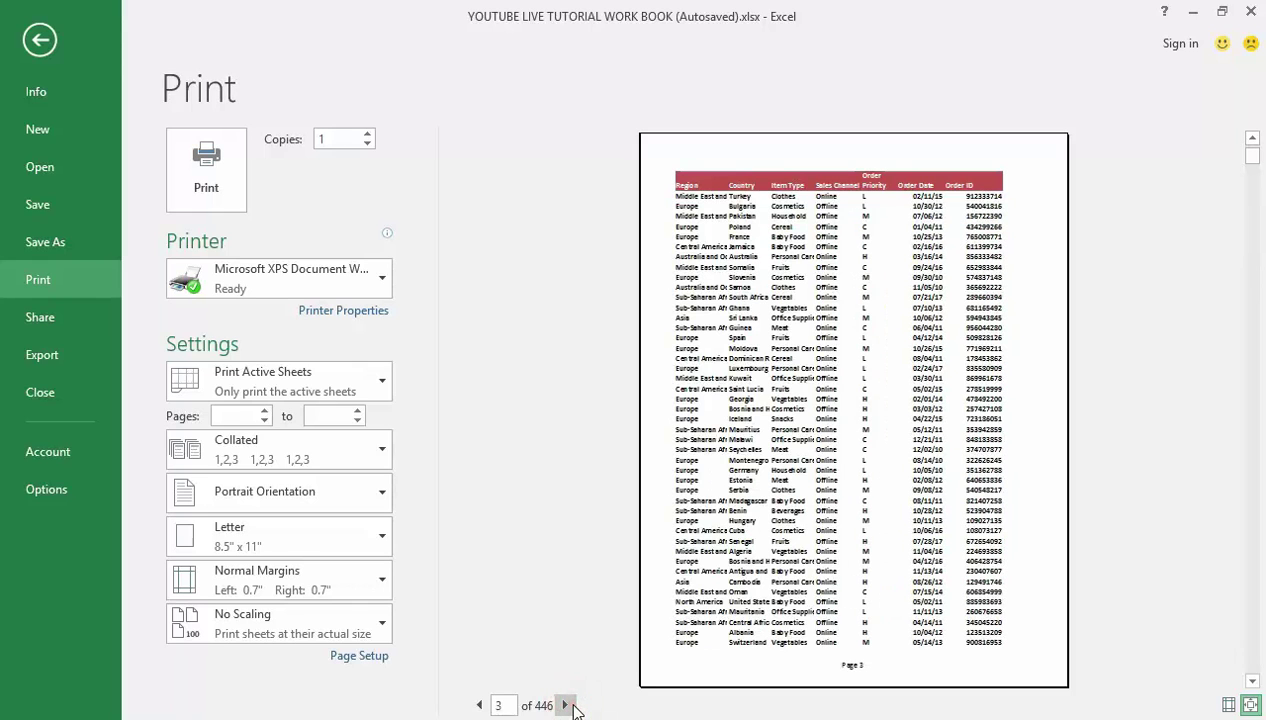
click(566, 705)
click(566, 705)
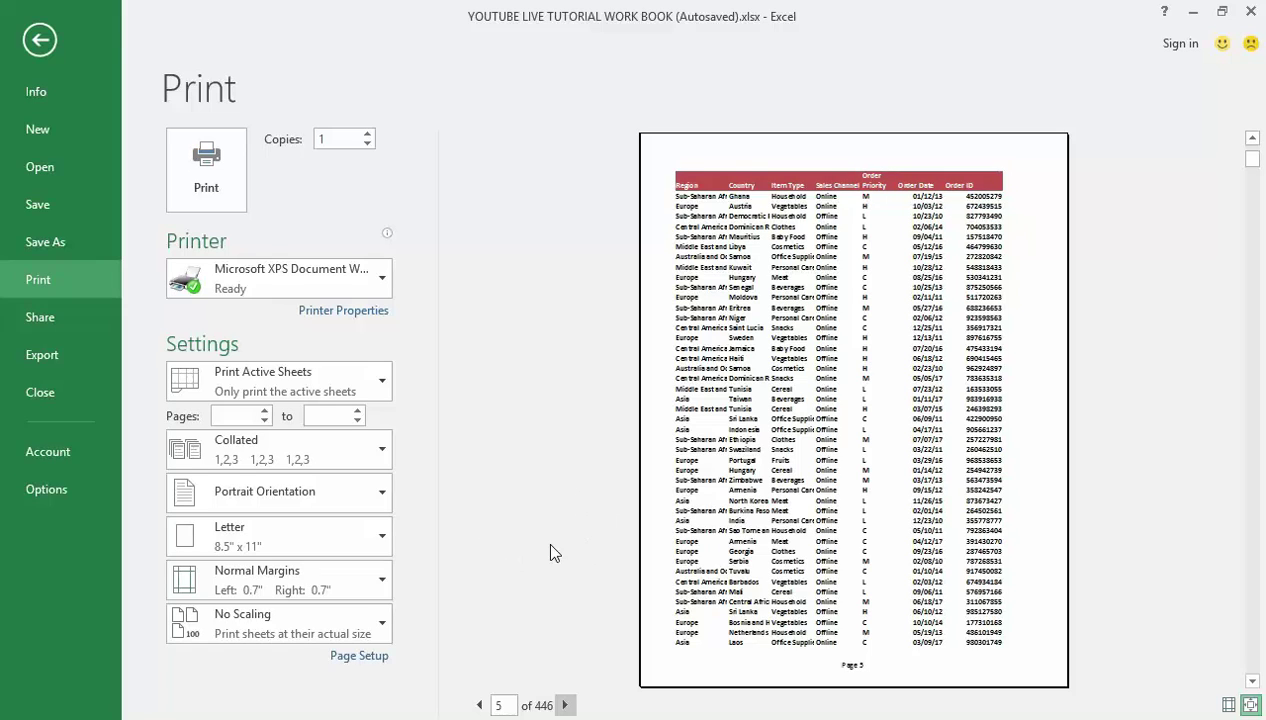
click(40, 40)
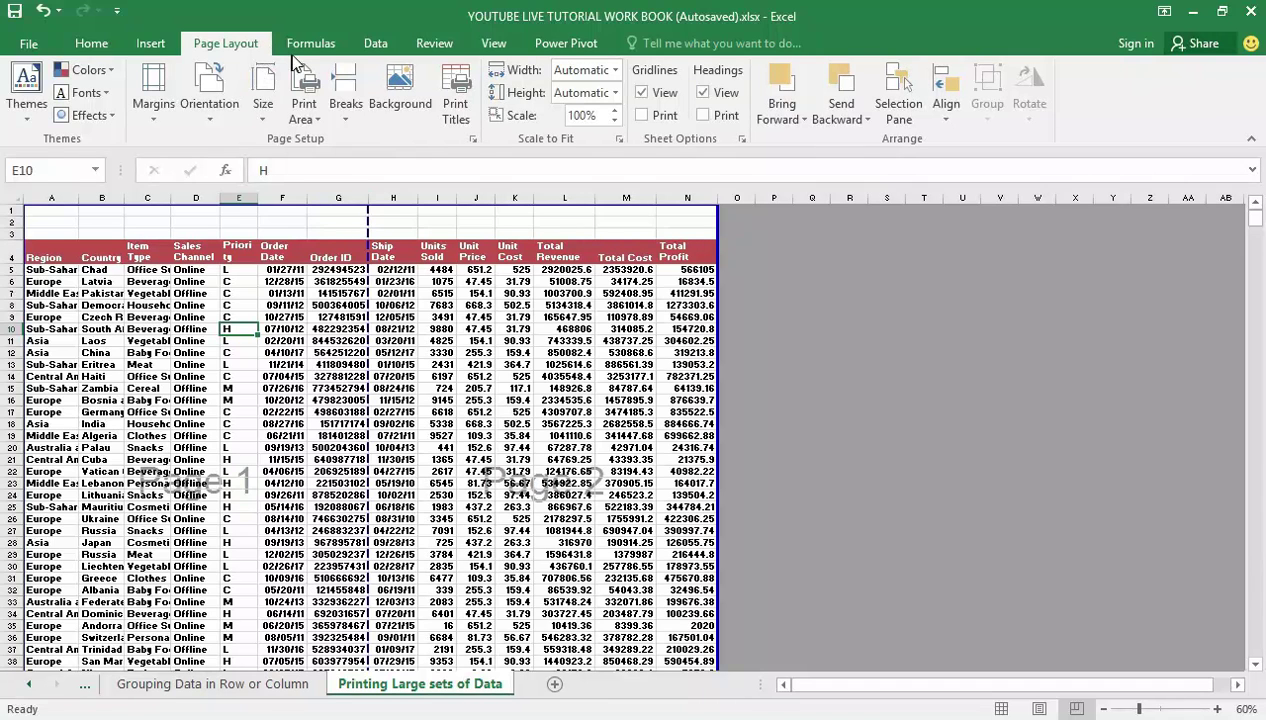
Open the Page Setup options for the sheet's orientation, scaling and paper size
click(471, 140)
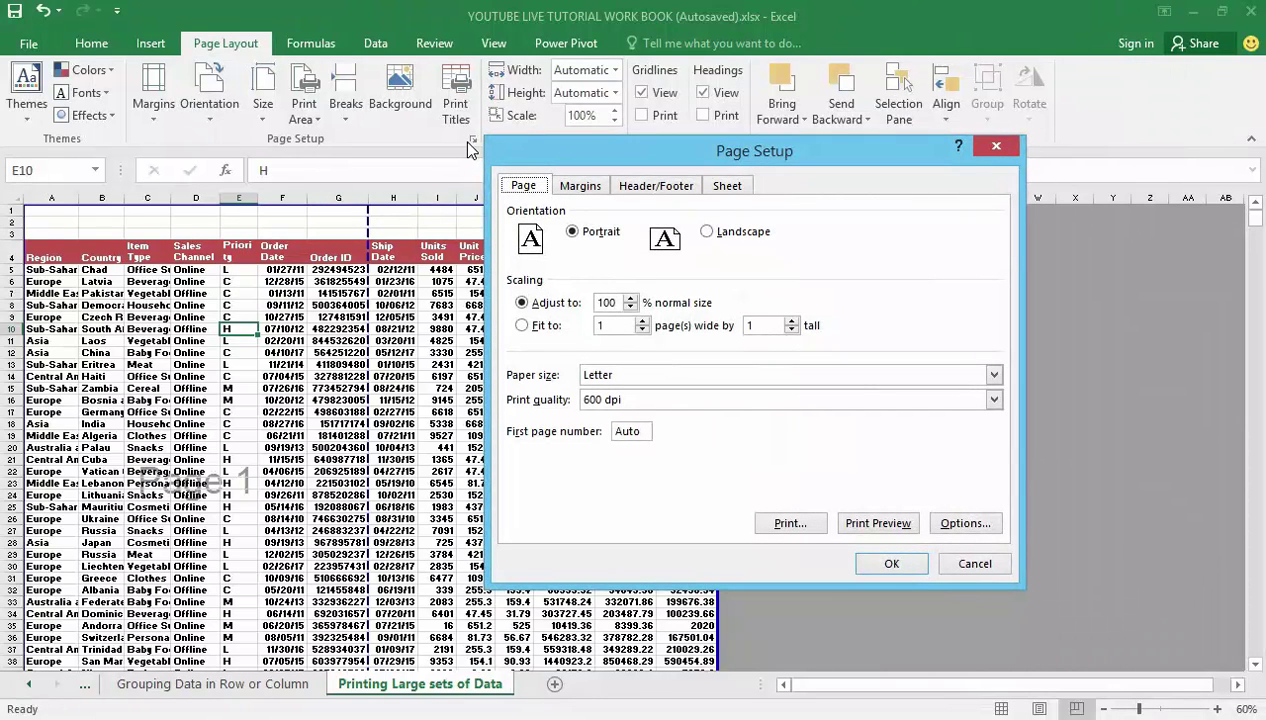